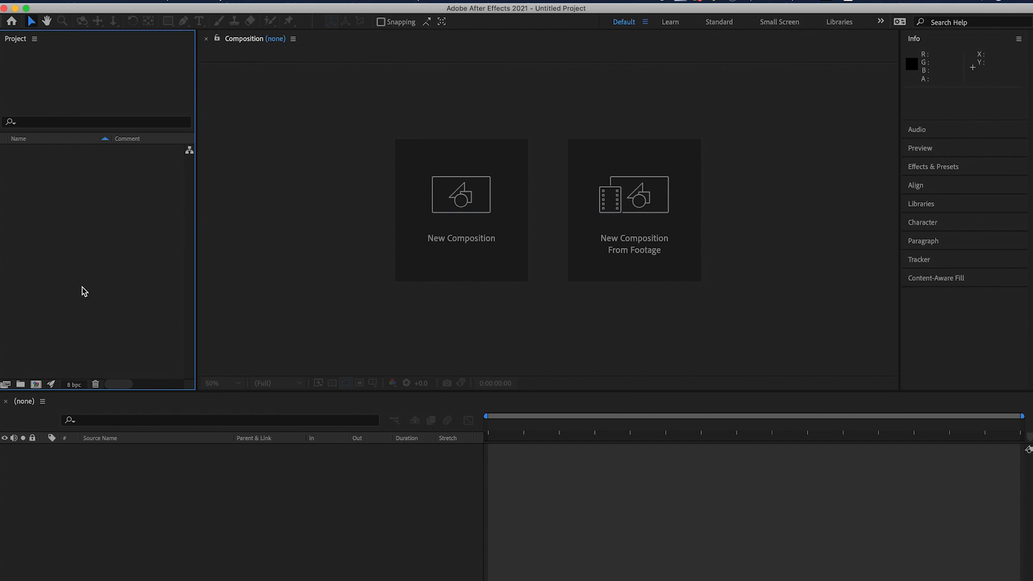
- Switch to Illustrator by opening test.ai from the desktop, and check how the two map pins are grouped
double_click(113, 231)
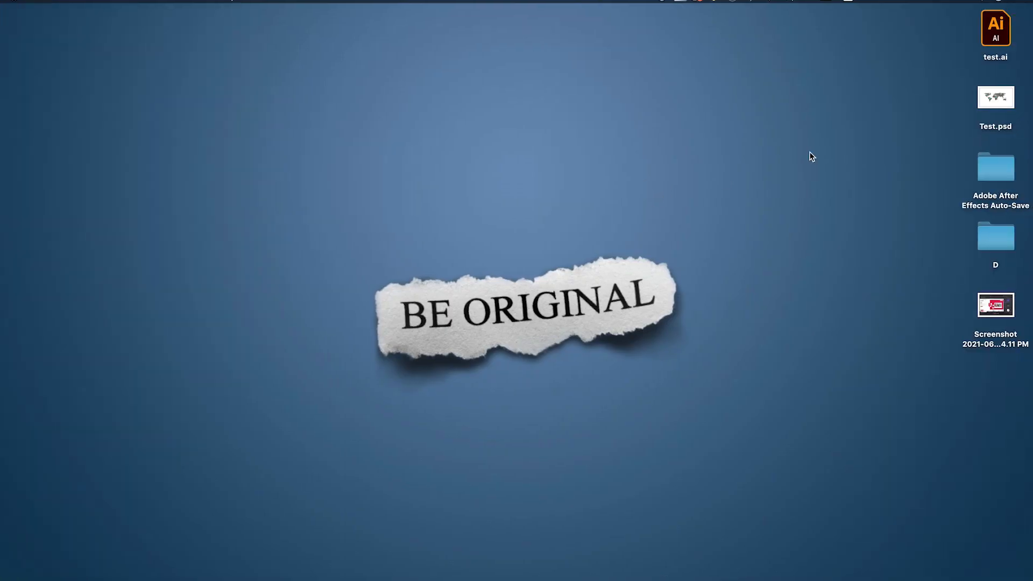
click(997, 36)
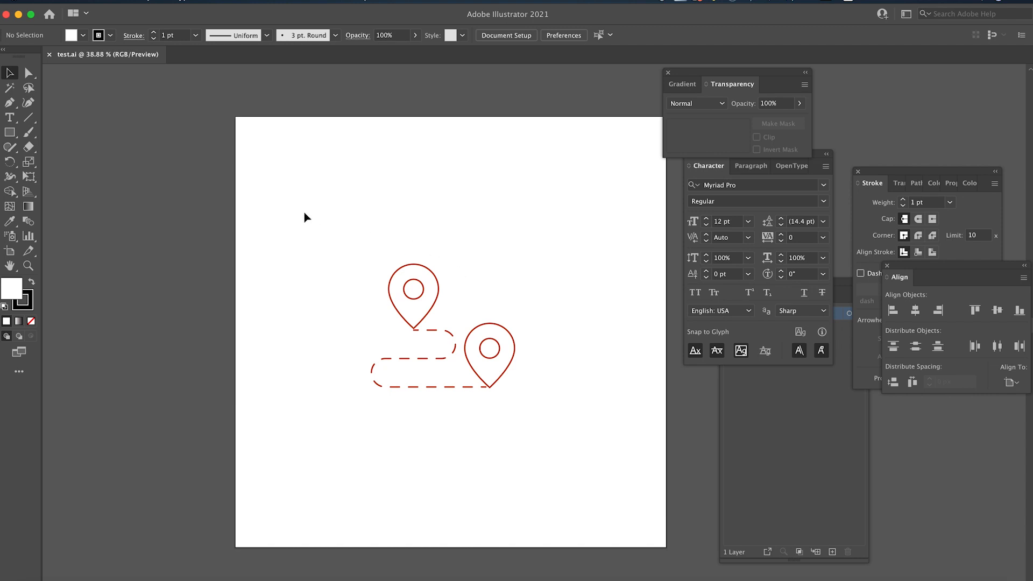
drag(317, 224, 515, 315)
click(517, 318)
click(490, 337)
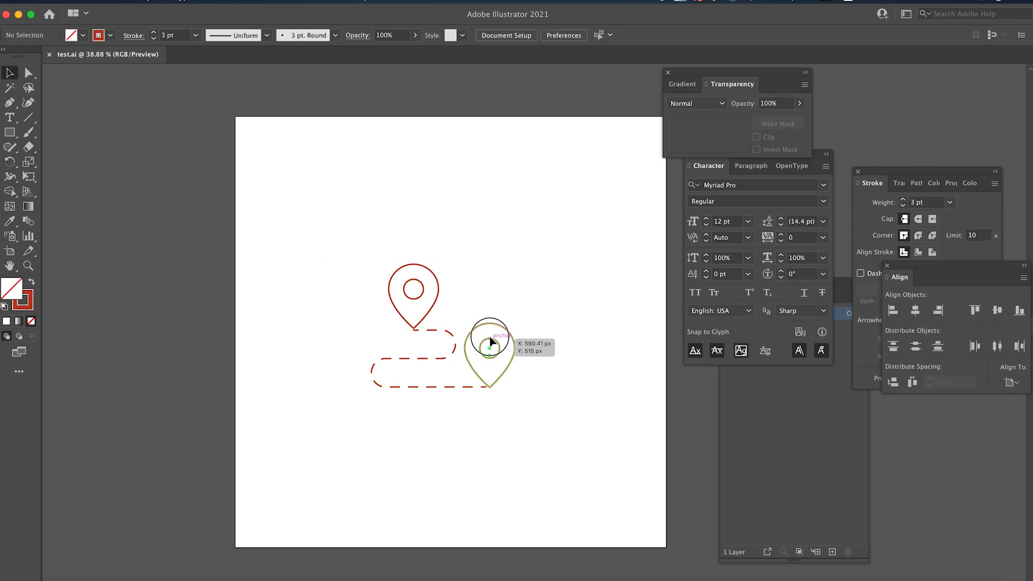
click(438, 330)
click(422, 301)
click(419, 297)
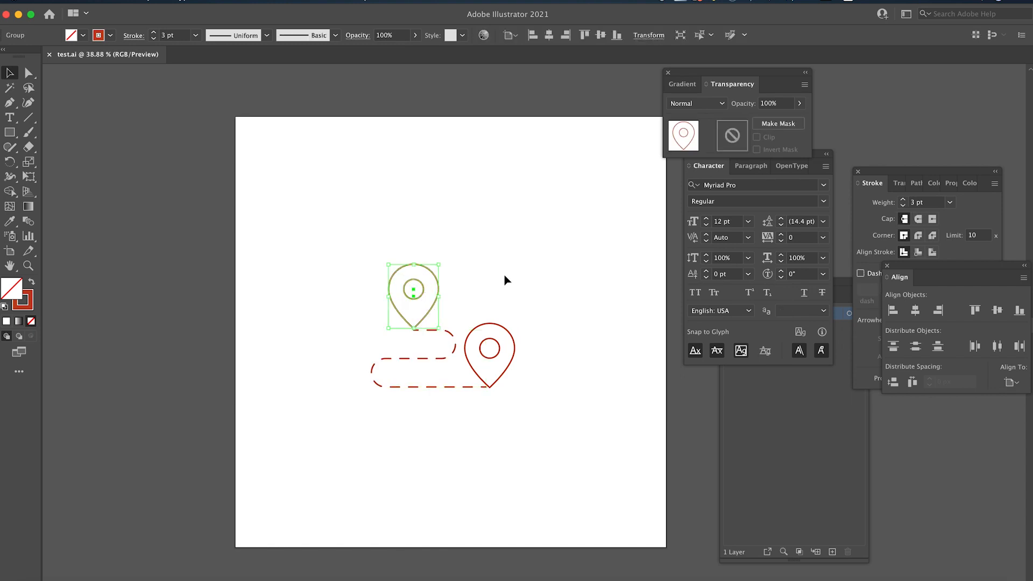
- Clear the floating Transparency, Character, Stroke and Align panels from the workspace, keeping only the layer list open
click(668, 72)
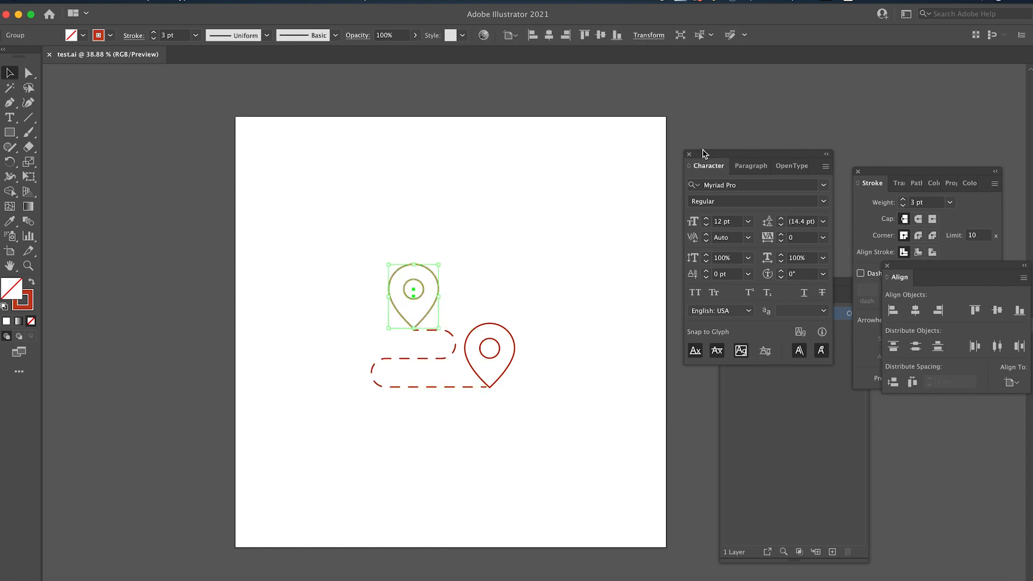
click(690, 155)
click(858, 172)
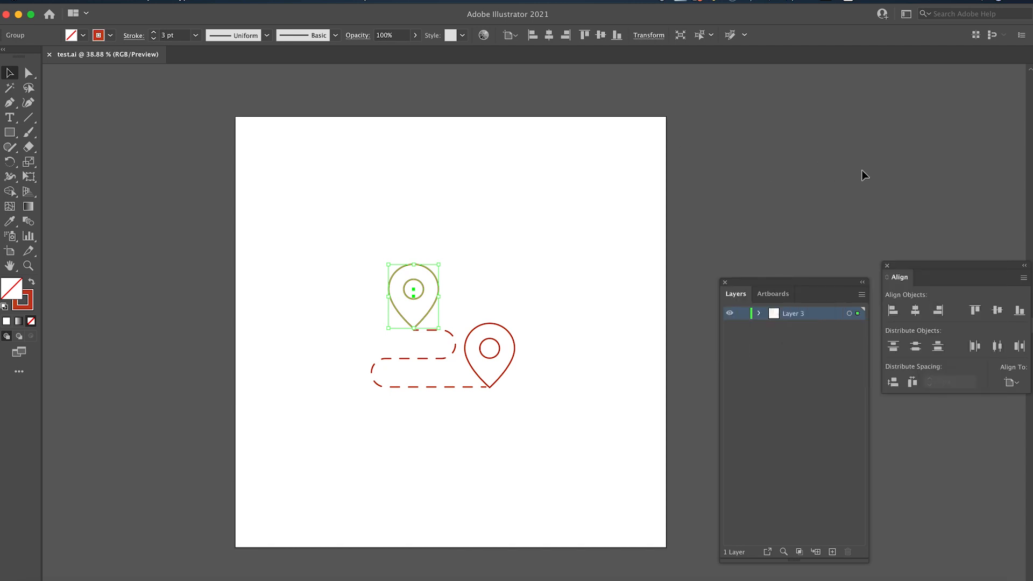
click(888, 265)
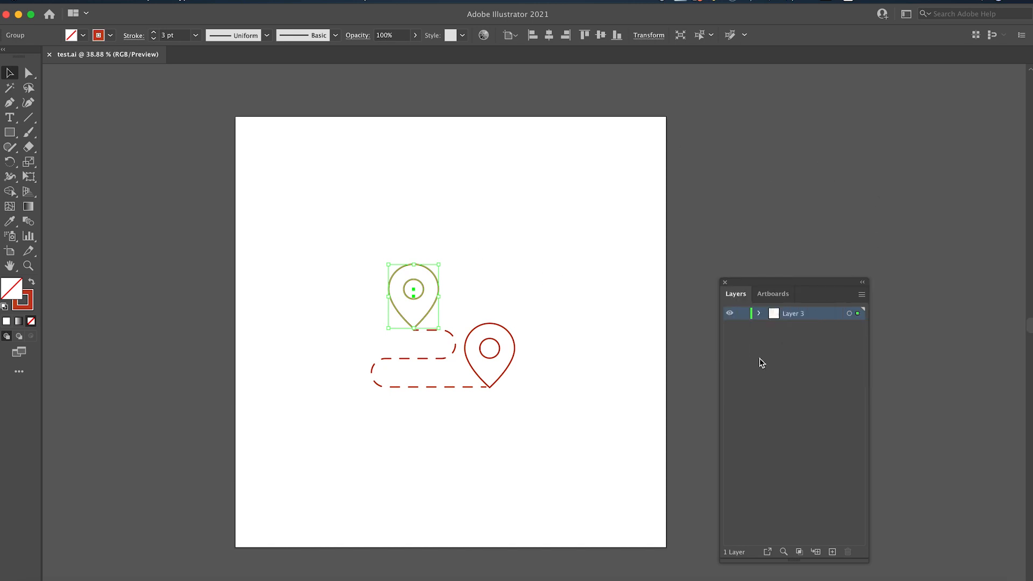
- Move the upper map pin and the dashed path out of Layer 3 onto a new layer, pasted in place
click(799, 317)
drag(363, 241, 425, 413)
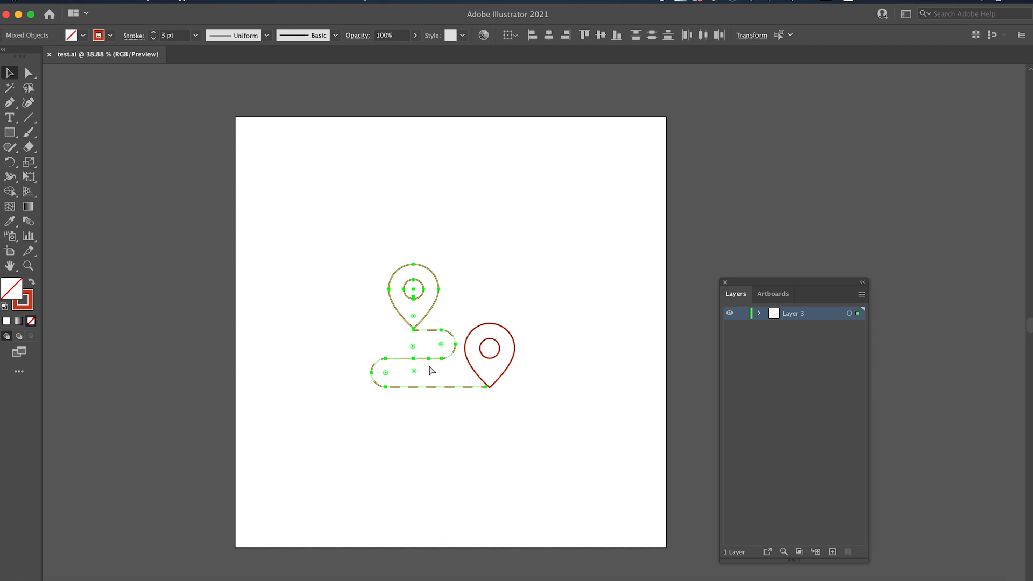
key(Delete)
click(831, 553)
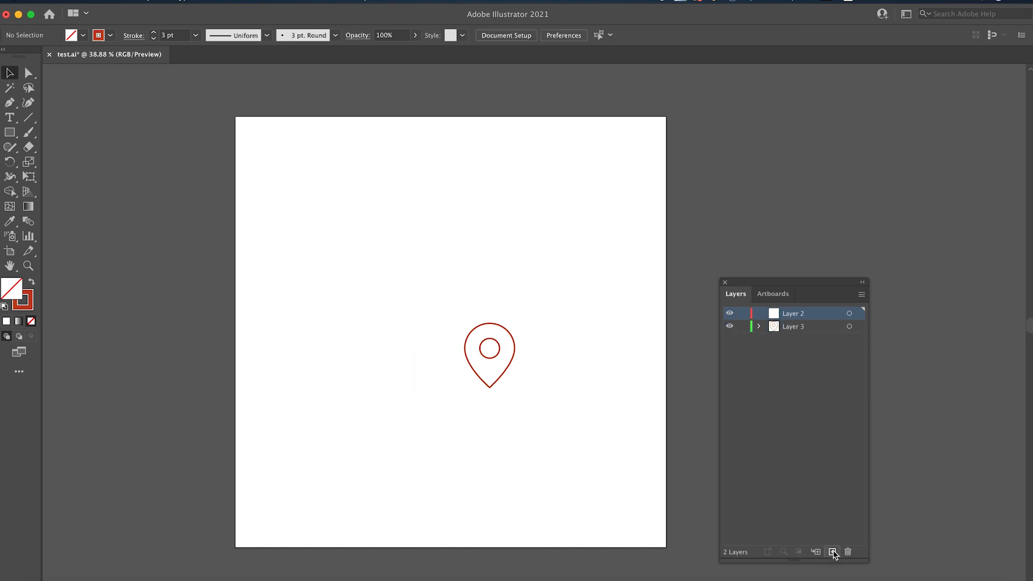
key(super+shift+v)
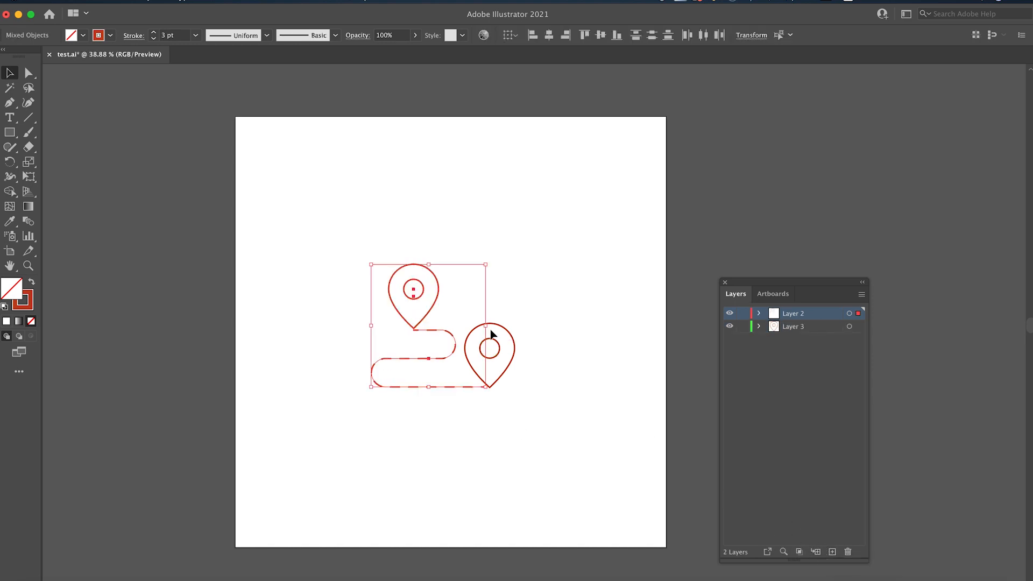
- Cut the upper map pin from Layer 2 and paste it in place on its own new layer
drag(380, 228, 464, 302)
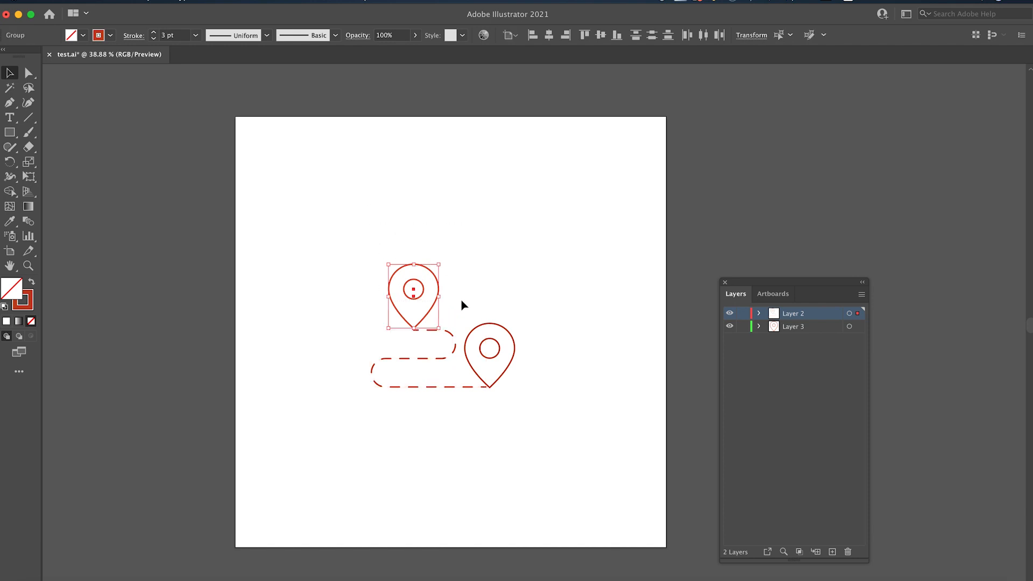
key(super+x)
click(832, 552)
key(super+shift+v)
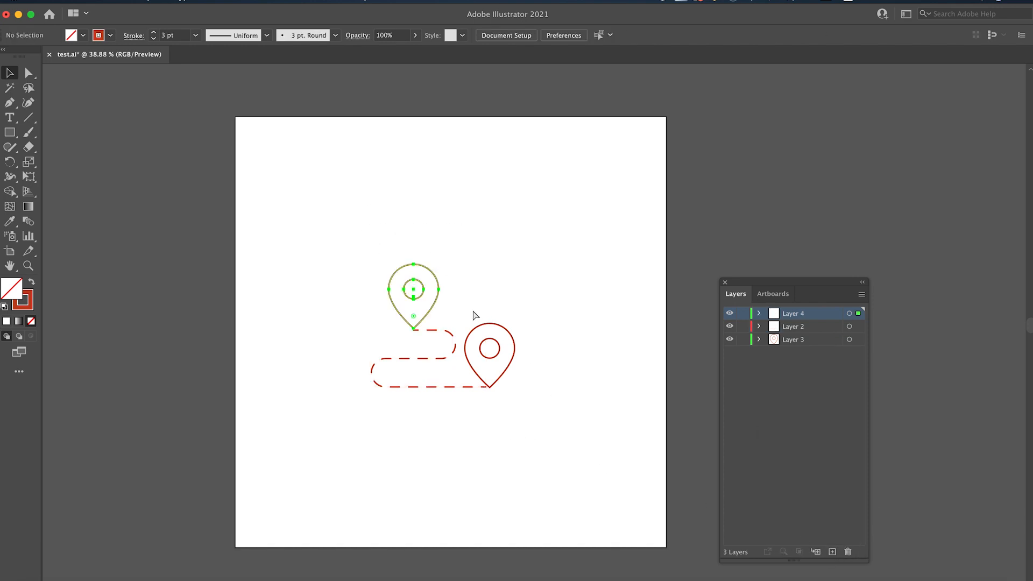
- Select all the artwork to check its layer assignment, deselect it, and save test.ai
drag(302, 224, 554, 429)
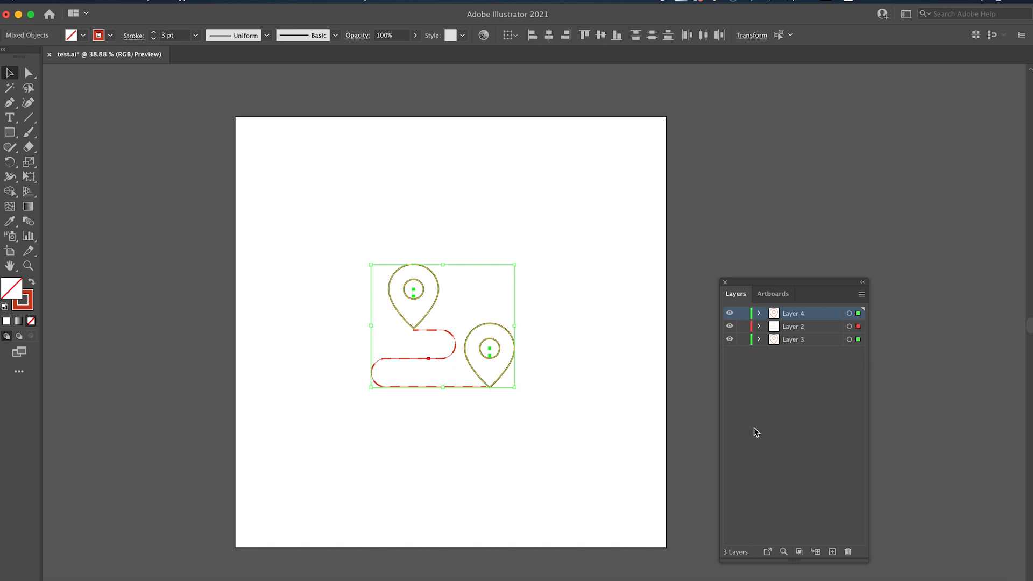
click(405, 203)
key(super+s)
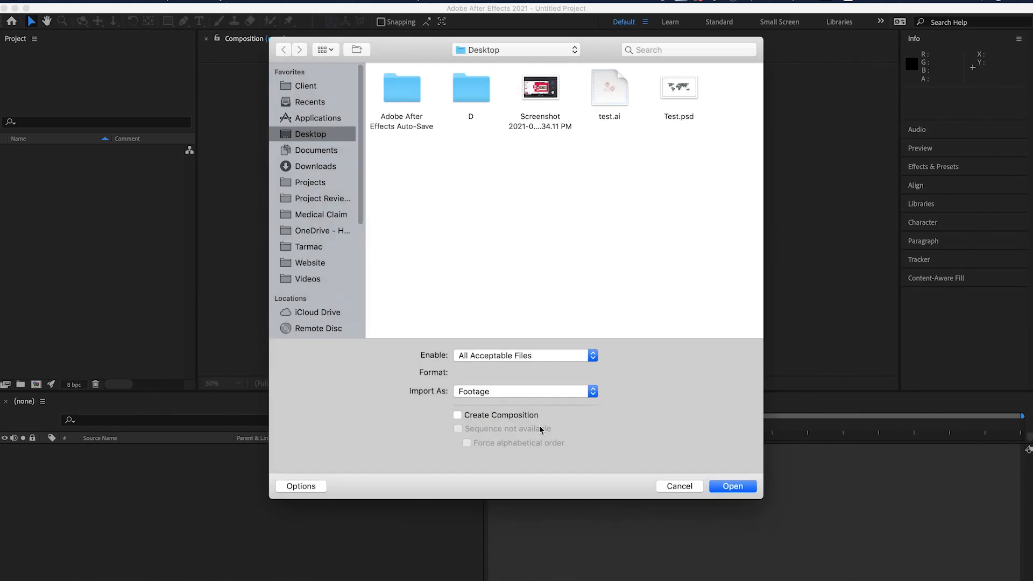
- In After Effects, import test.ai from the Desktop as a Composition with footage dimensions set to Document Size
click(668, 487)
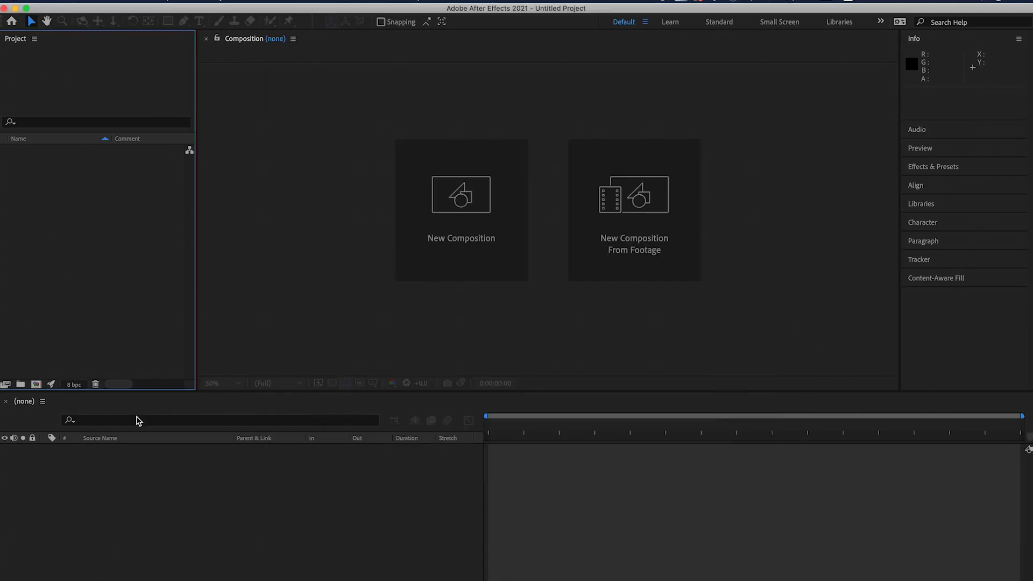
double_click(93, 262)
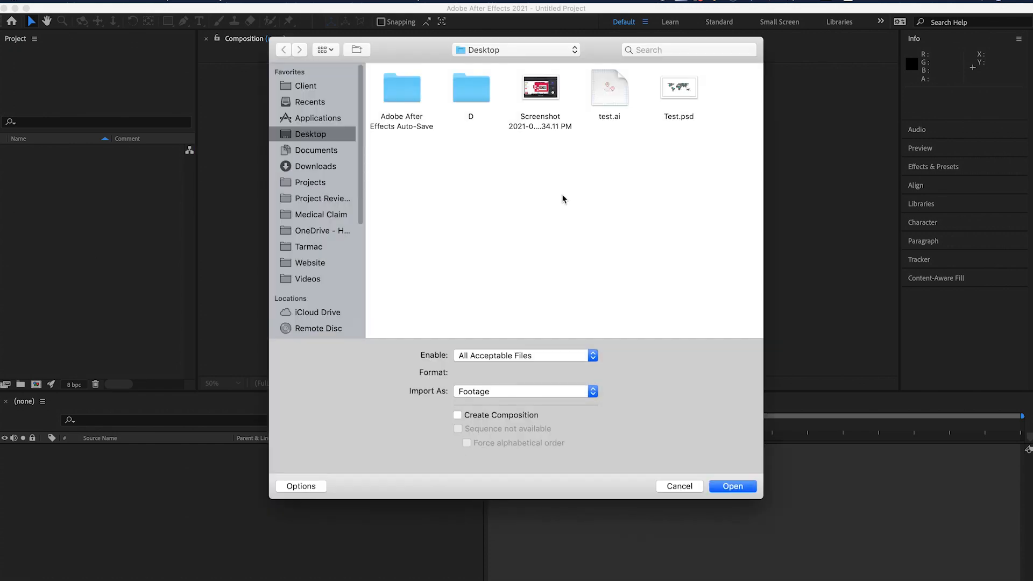
double_click(610, 90)
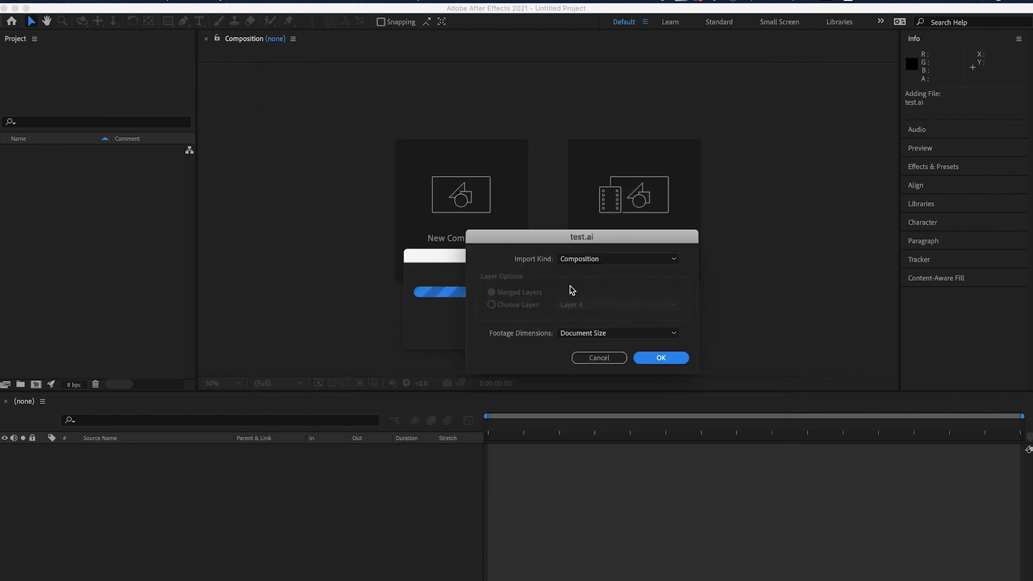
click(589, 262)
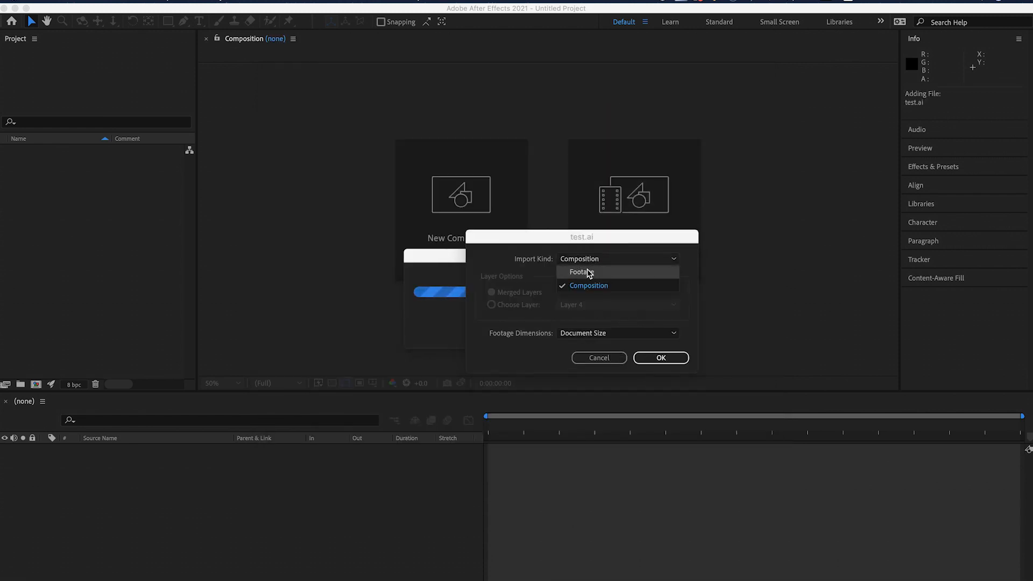
click(508, 269)
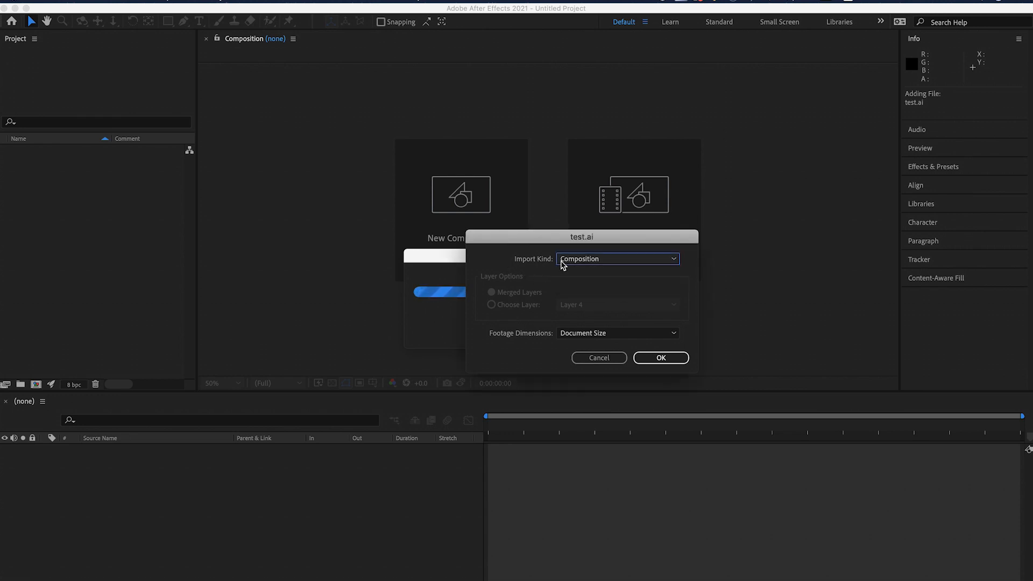
click(592, 259)
click(589, 283)
click(602, 337)
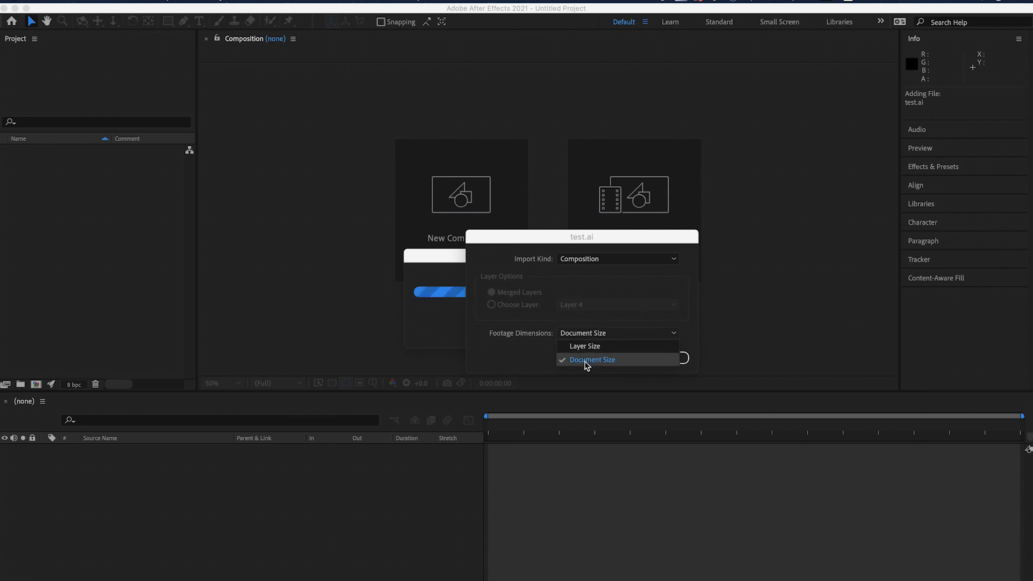
click(589, 360)
click(668, 358)
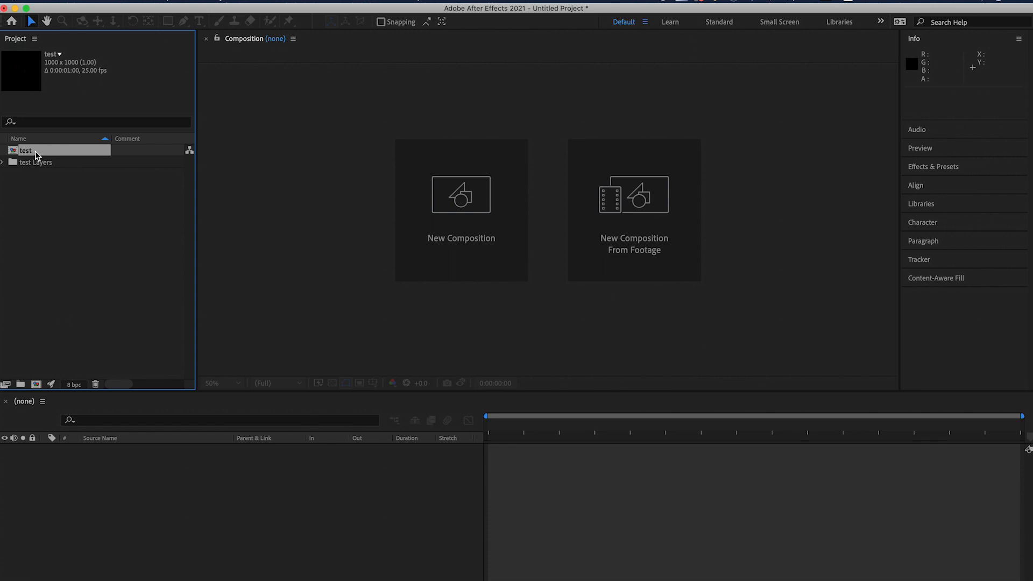
- Check the contents of the test Layers folder and open the test composition
click(2, 163)
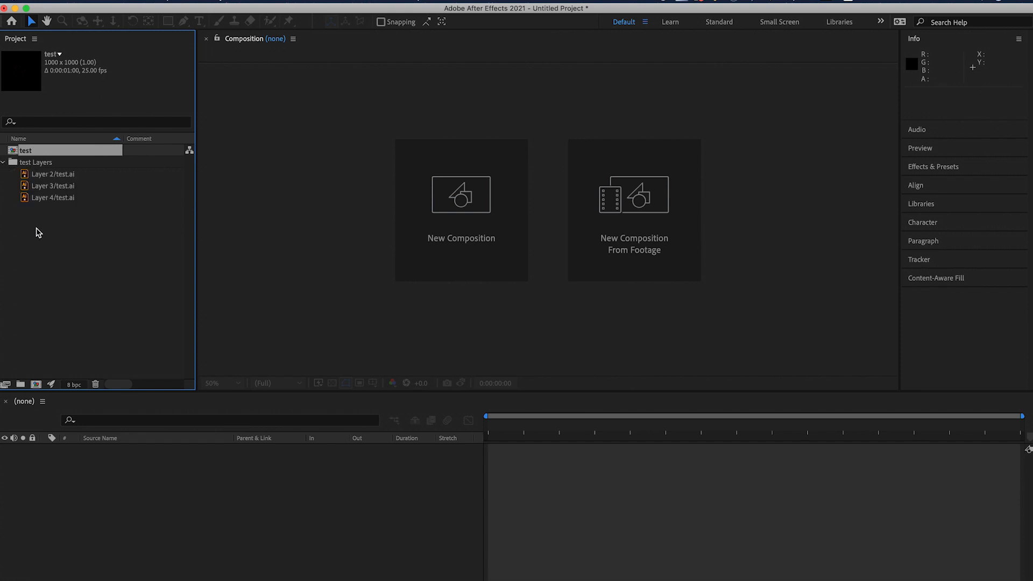
click(3, 162)
click(68, 193)
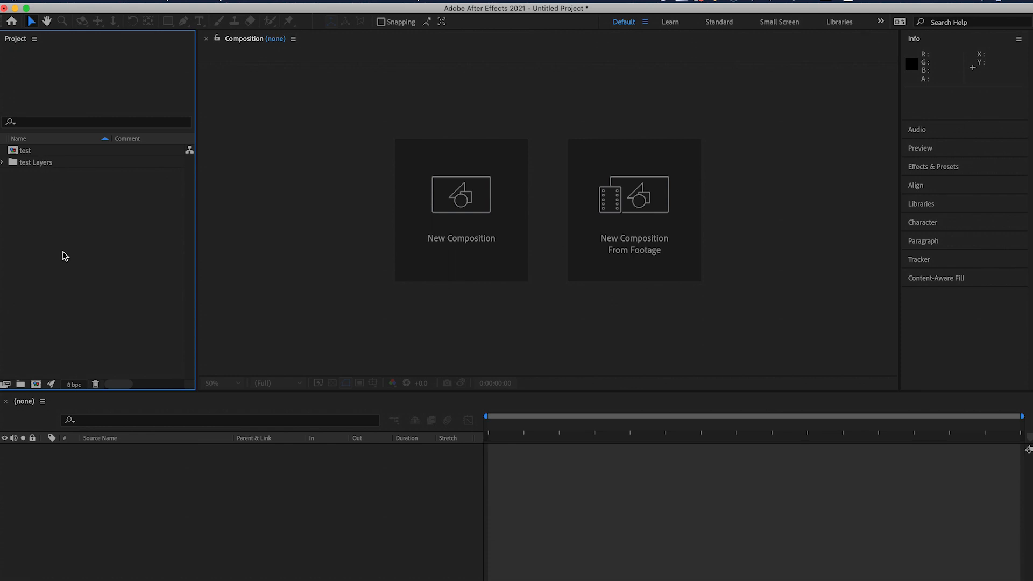
click(38, 154)
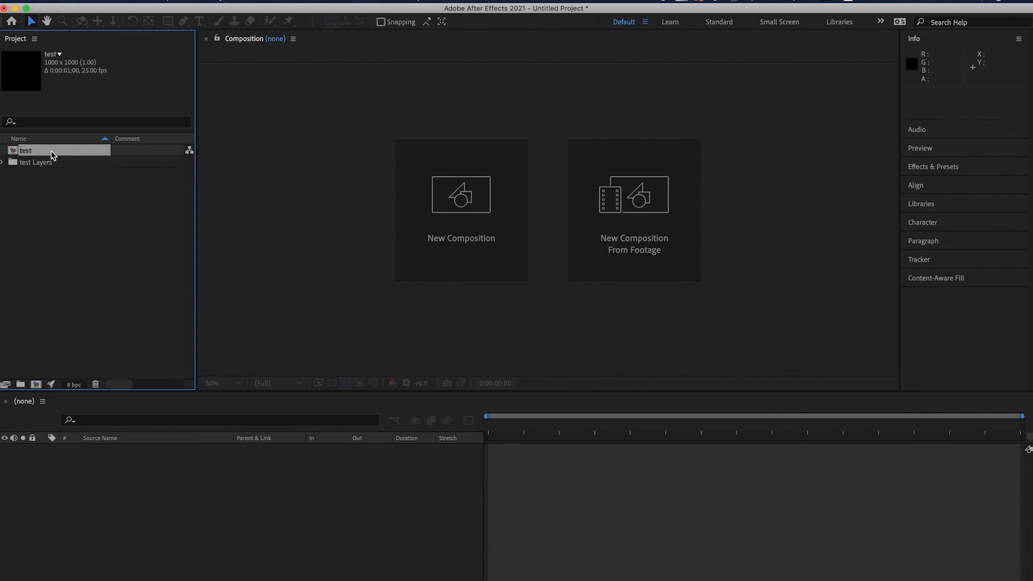
double_click(52, 155)
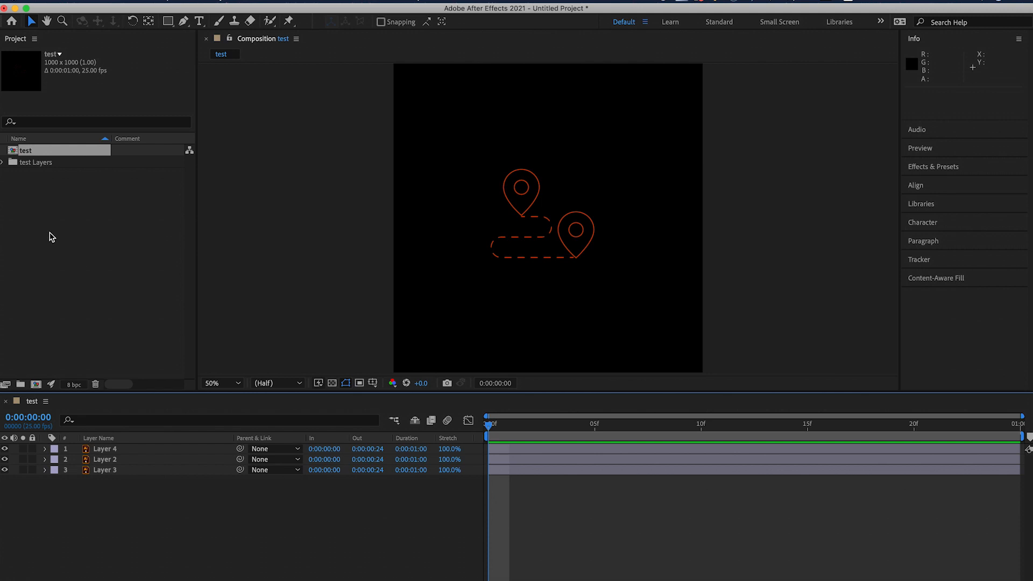
- Try moving the Layer 3 map pin sideways in the composition, and undo the move
click(525, 460)
click(526, 471)
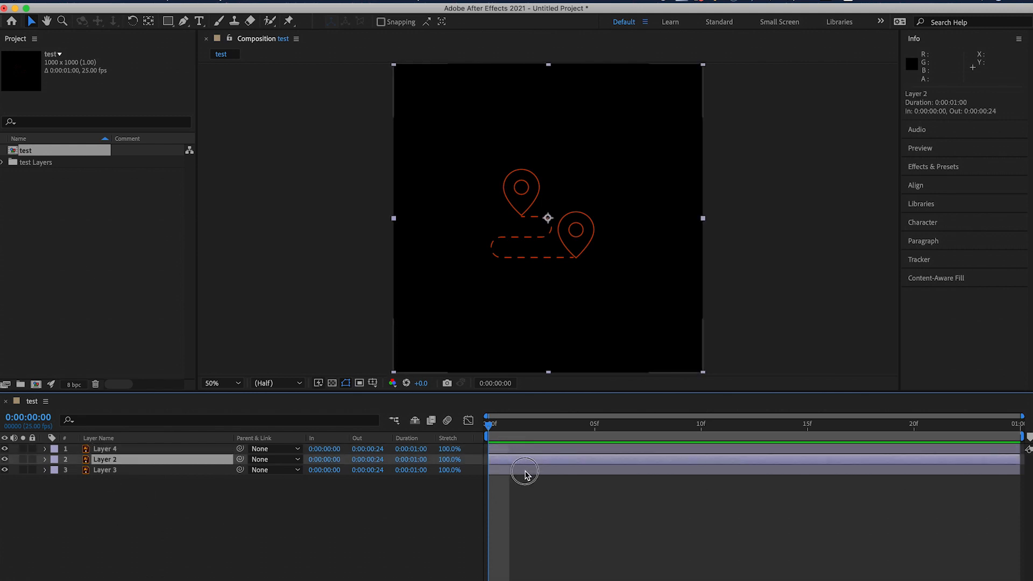
drag(567, 221, 672, 215)
key(super+z)
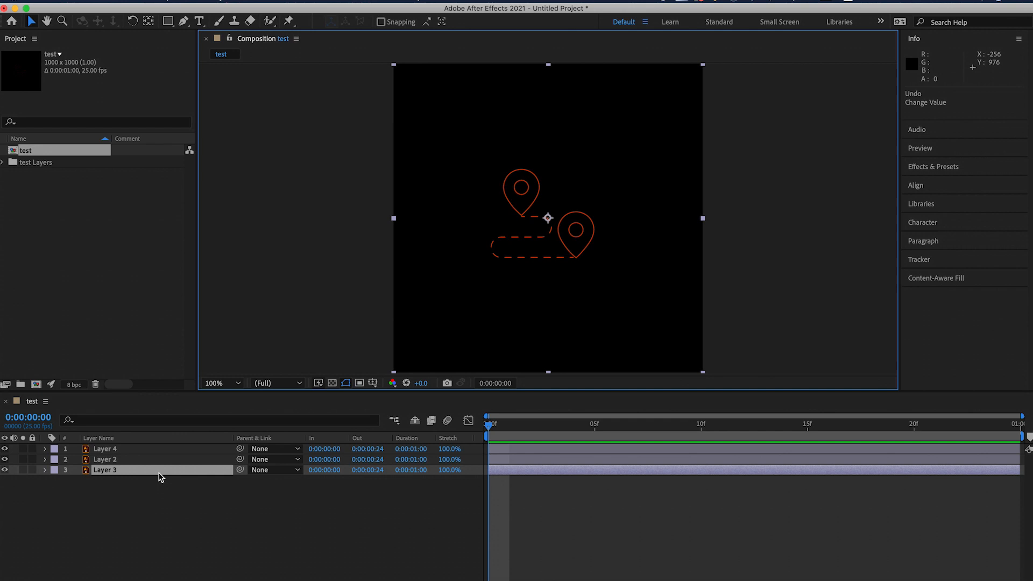
- Create shapes from the vector layers Layer 4, Layer 2 and Layer 3, and collapse the expanded properties
click(129, 460)
click(128, 470)
shift+click(125, 453)
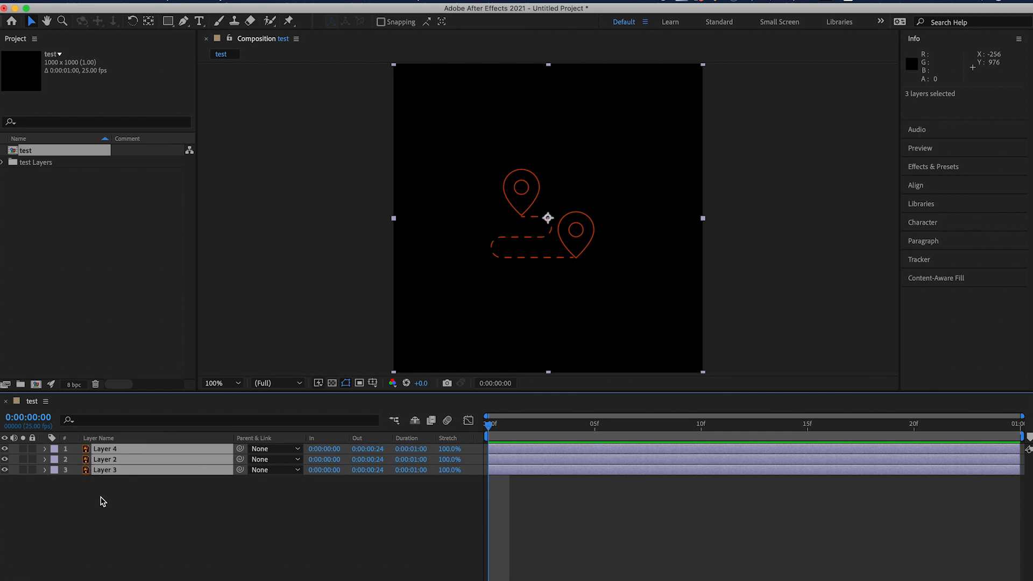
right_click(133, 461)
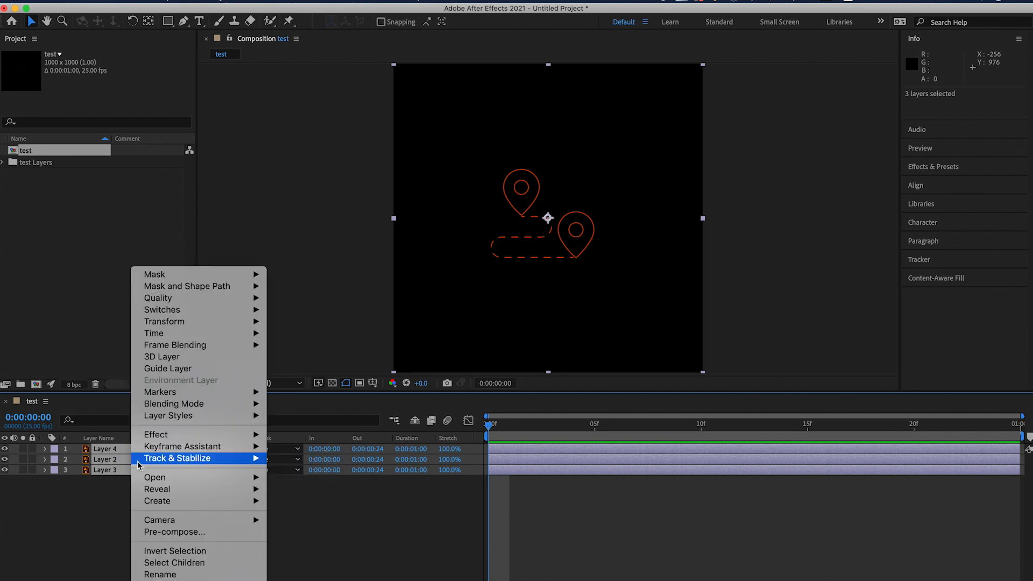
mouse_move(148, 506)
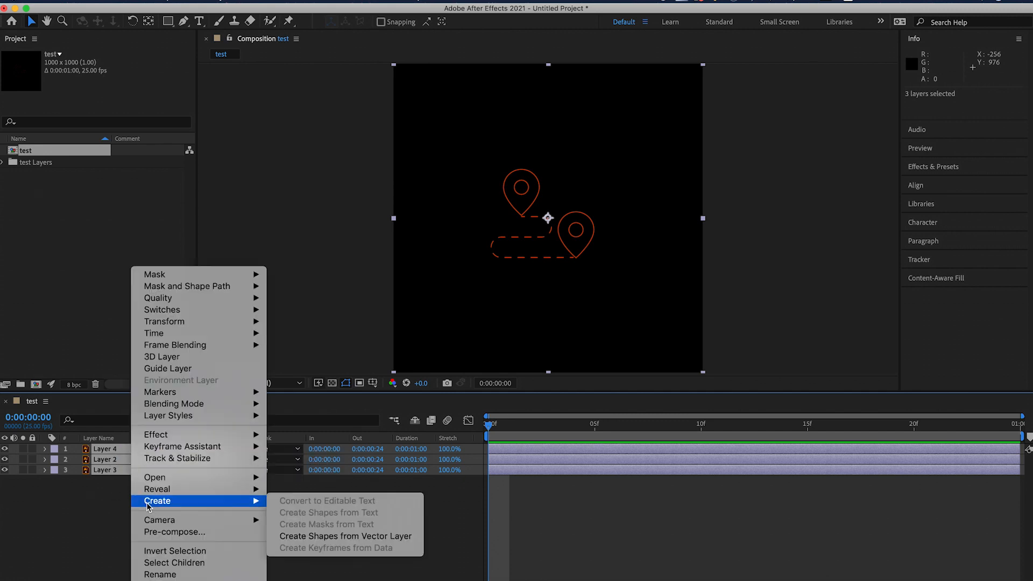
click(331, 539)
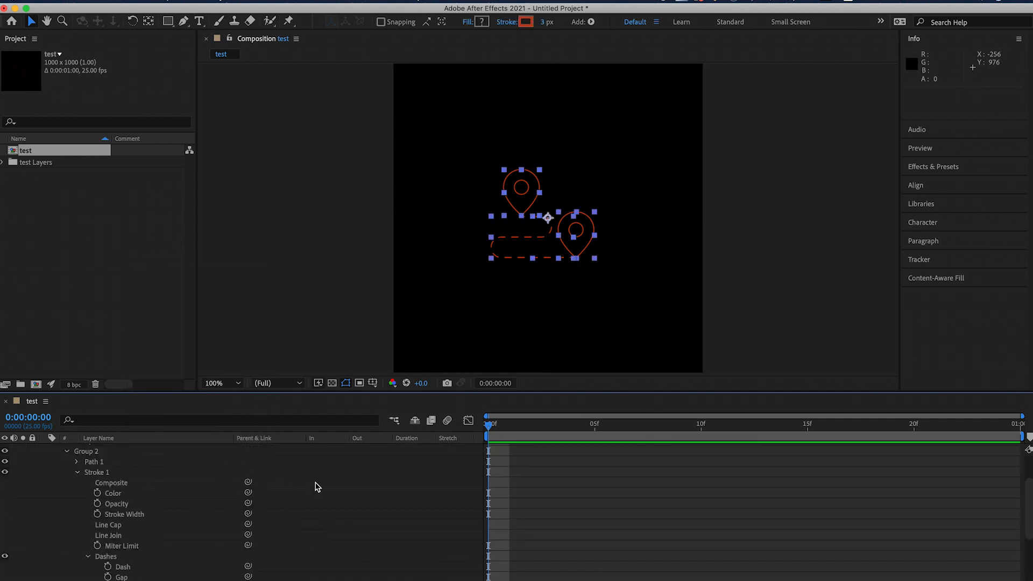
scroll(74, 468, up, 2)
click(46, 470)
click(126, 535)
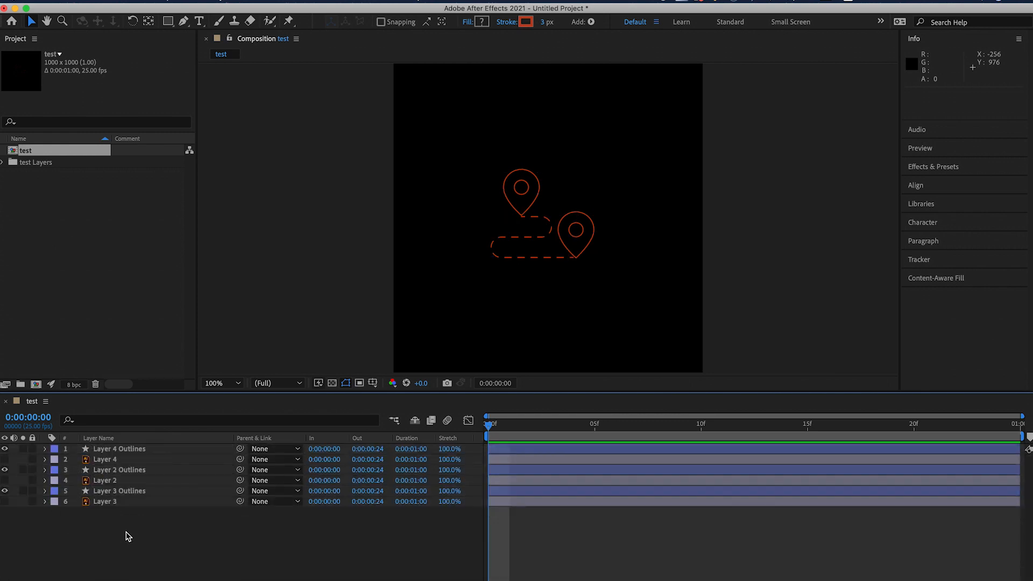
- Delete the original Illustrator layers Layer 4, Layer 2 and Layer 3, keeping only the outline shape layers
click(110, 503)
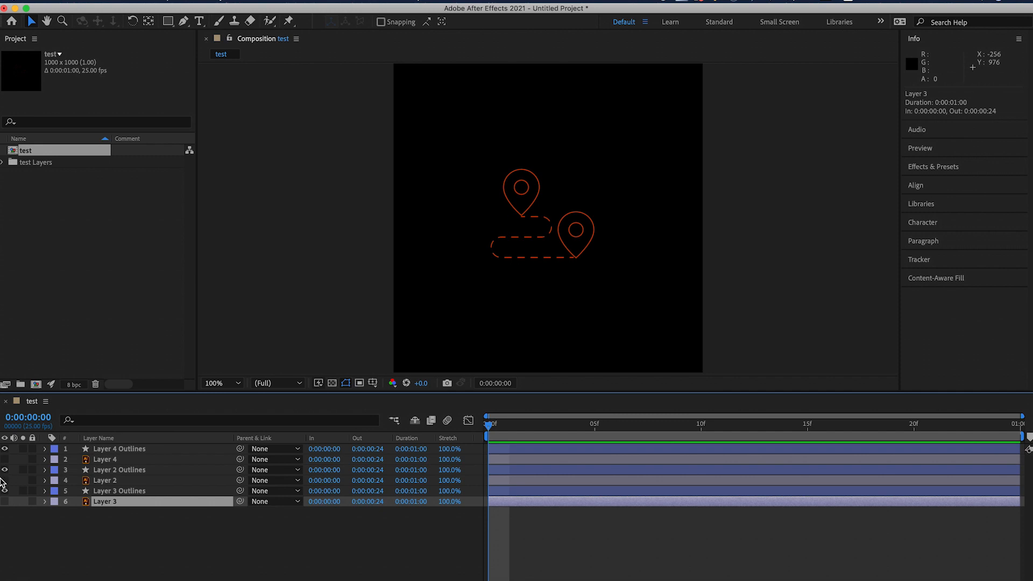
click(116, 481)
click(115, 460)
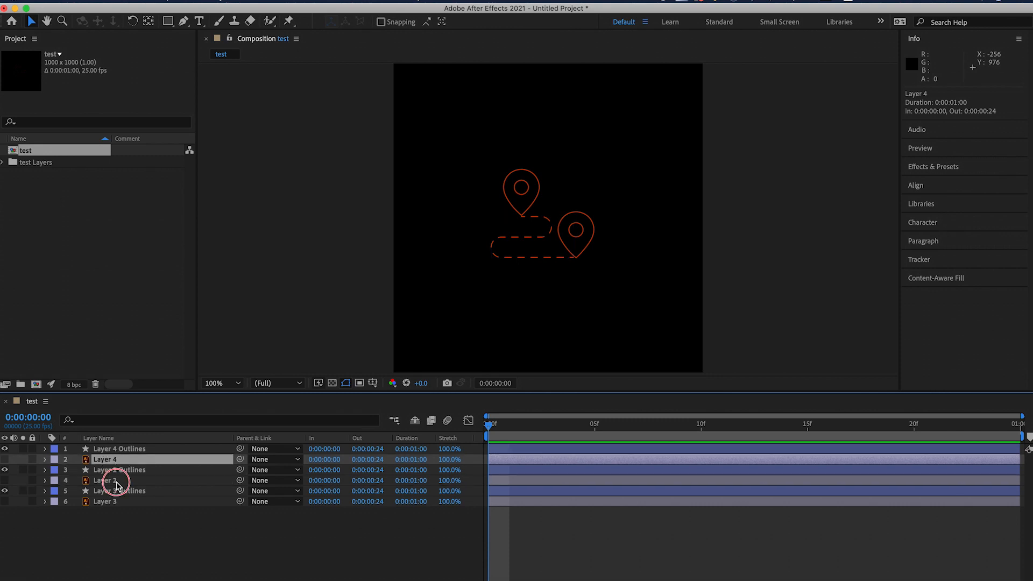
super+click(115, 481)
super+click(116, 501)
key(Delete)
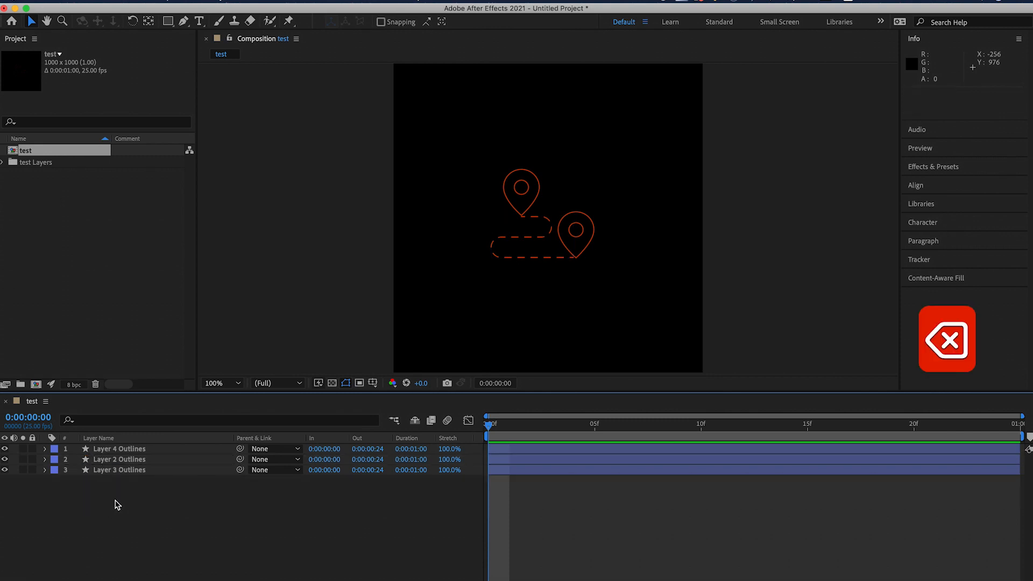
- Select the outline shape layers one by one to examine their artwork, and select all three together
click(509, 451)
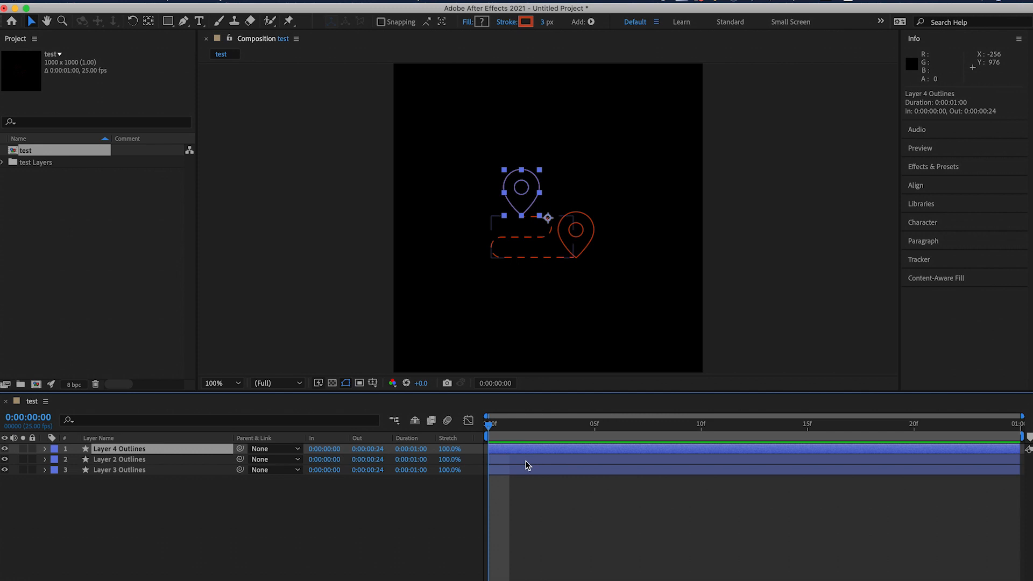
click(525, 461)
click(518, 450)
click(518, 460)
click(521, 471)
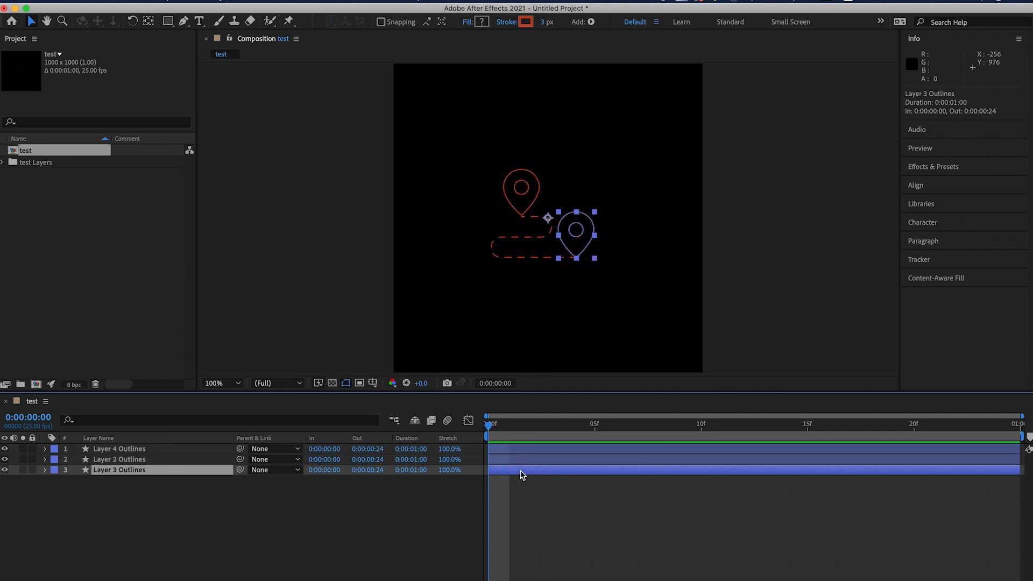
shift+click(523, 451)
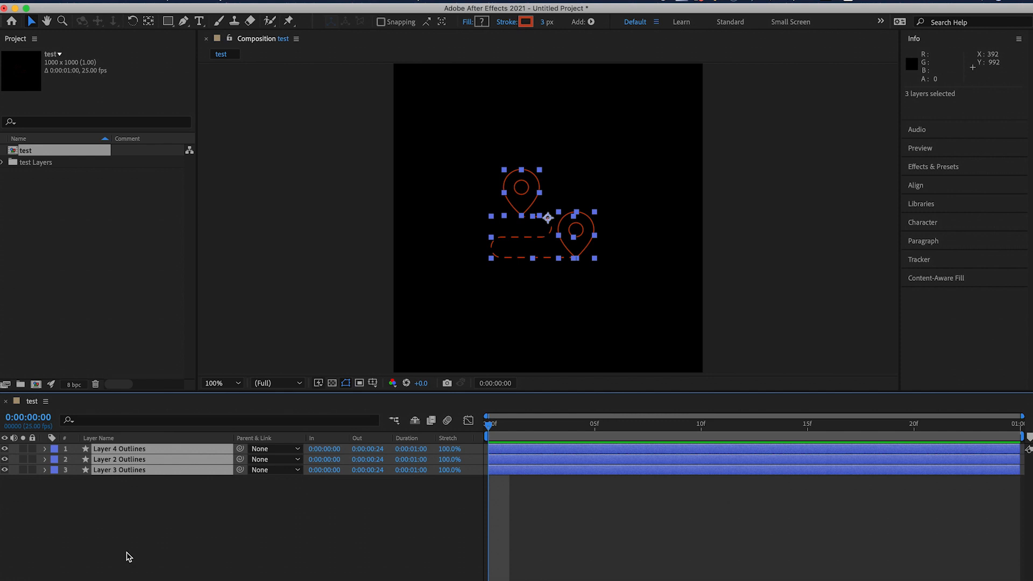
- Open Test.psd from the desktop in Photoshop, try moving the world map upward, and undo the move
click(105, 258)
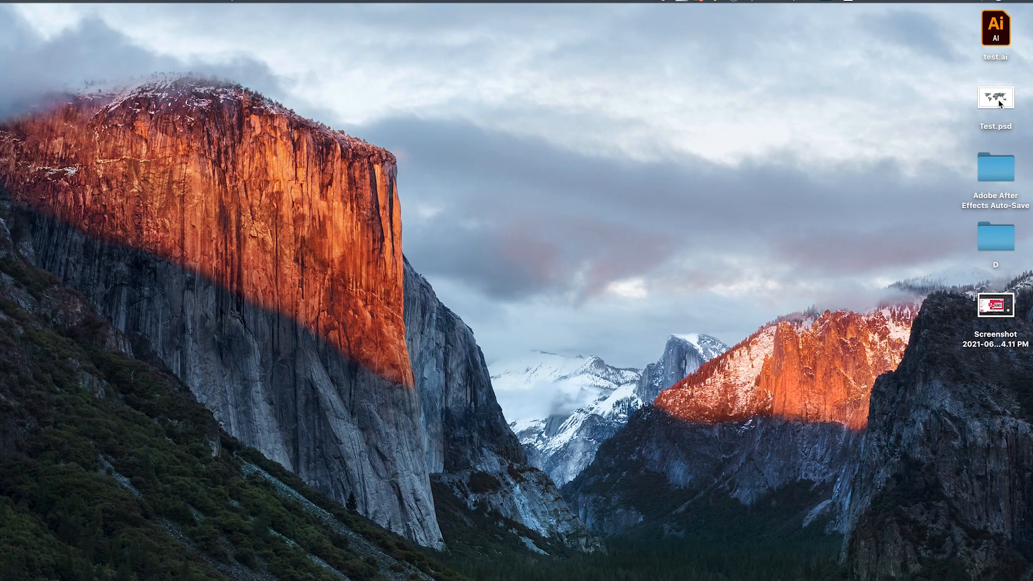
click(997, 99)
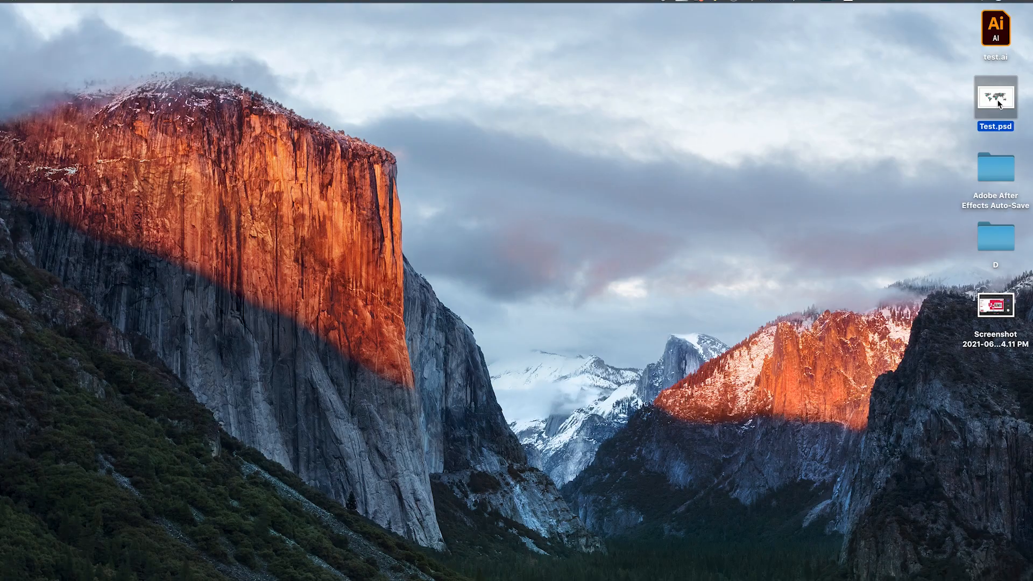
double_click(997, 101)
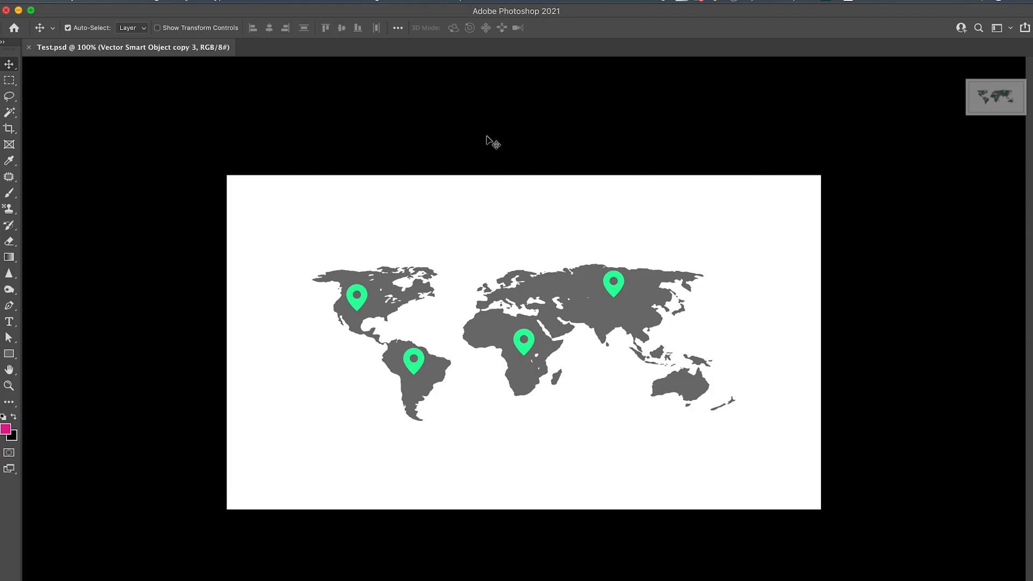
drag(377, 266, 387, 188)
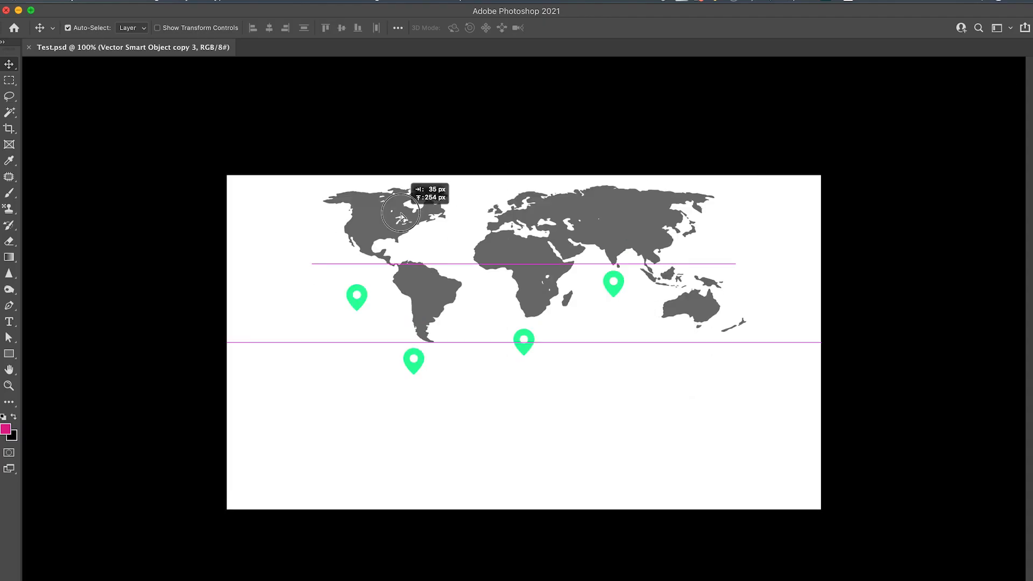
key(super+z)
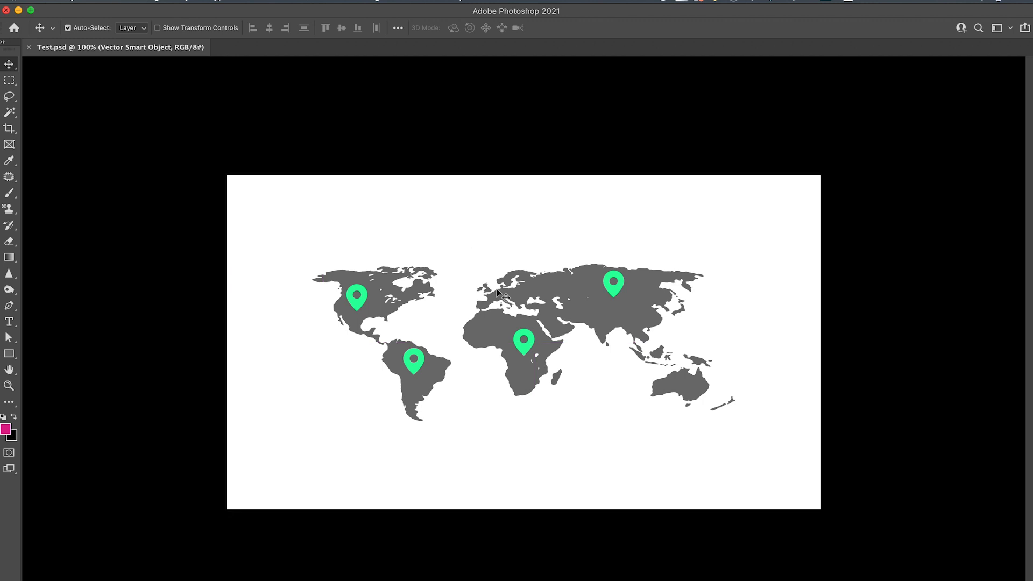
- Show the document's layers and expand the effects of the world map's Vector Smart Object layer
key(super)
key(shift+Tab)
click(938, 198)
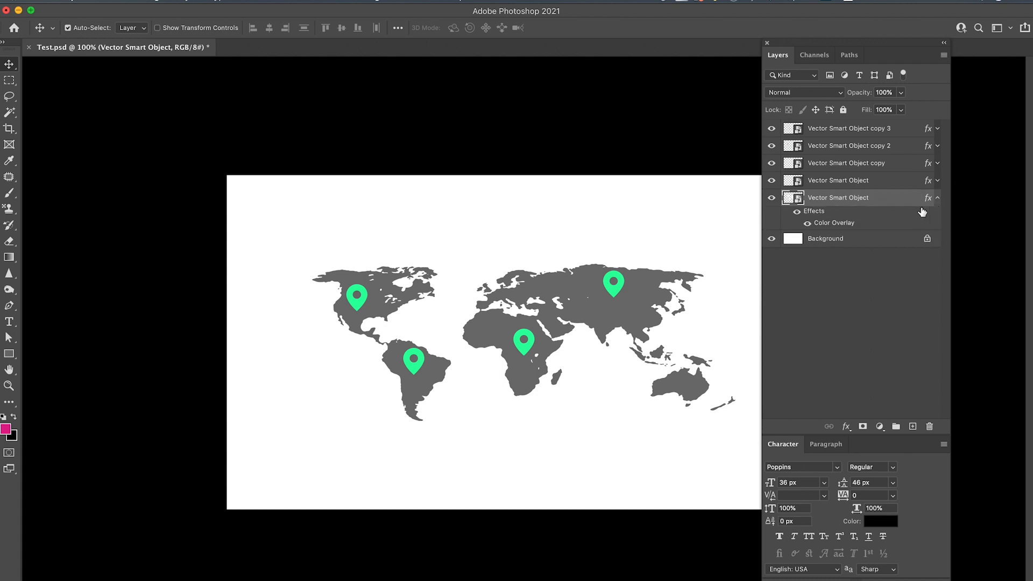
super+click(507, 94)
super+click(586, 293)
super+click(592, 138)
super+click(600, 298)
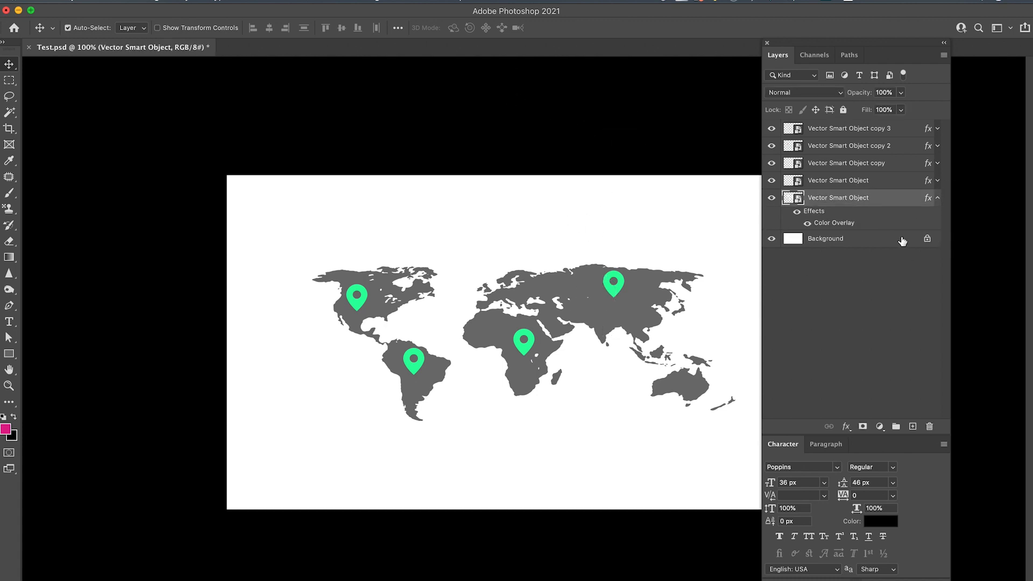
- Toggle the world map's Color Overlay effect off and on to compare, and collapse the layer's effects
click(808, 224)
click(808, 224)
click(808, 224)
click(808, 224)
click(937, 198)
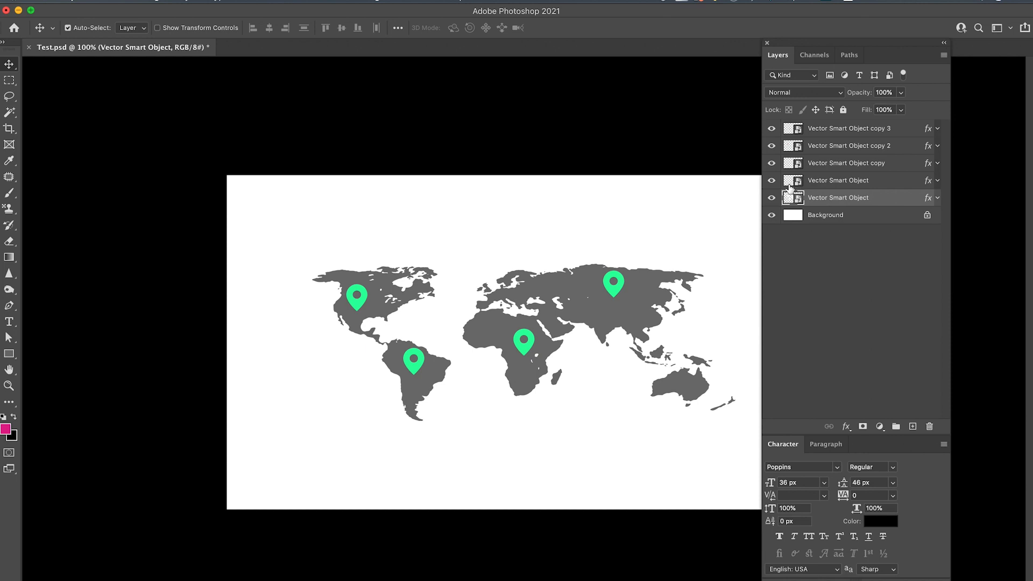
- Try moving the green pin over northern Asia, and undo the move
click(869, 185)
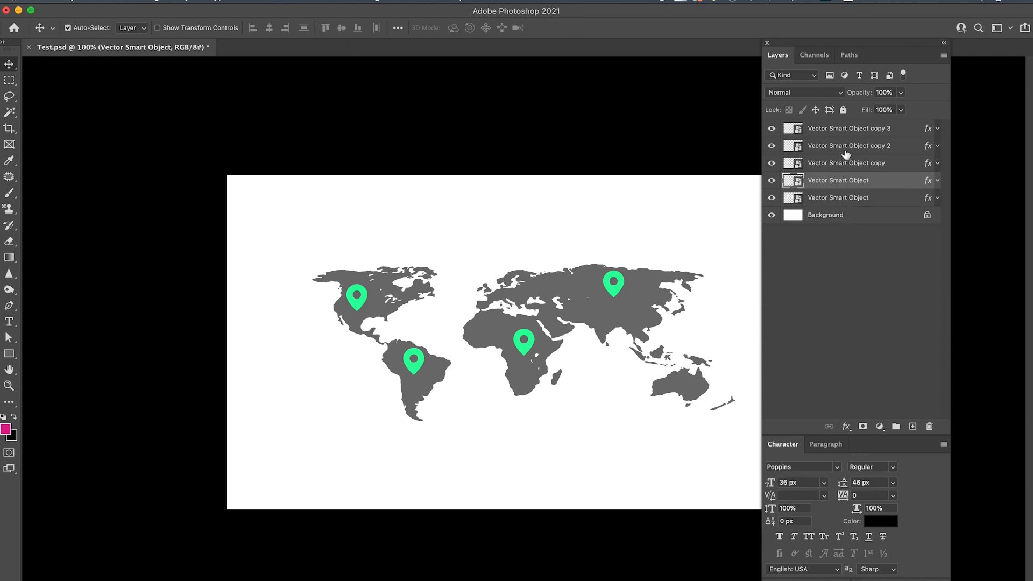
drag(613, 286, 585, 311)
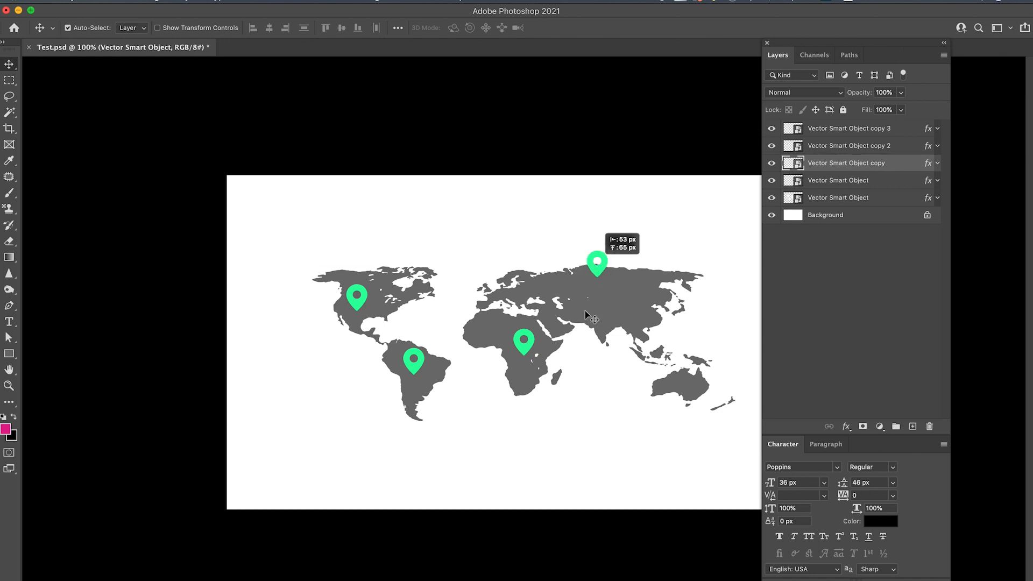
key(super+z)
- Deselect all layers, save Test.psd, and switch back to After Effects
click(504, 231)
key(super+s)
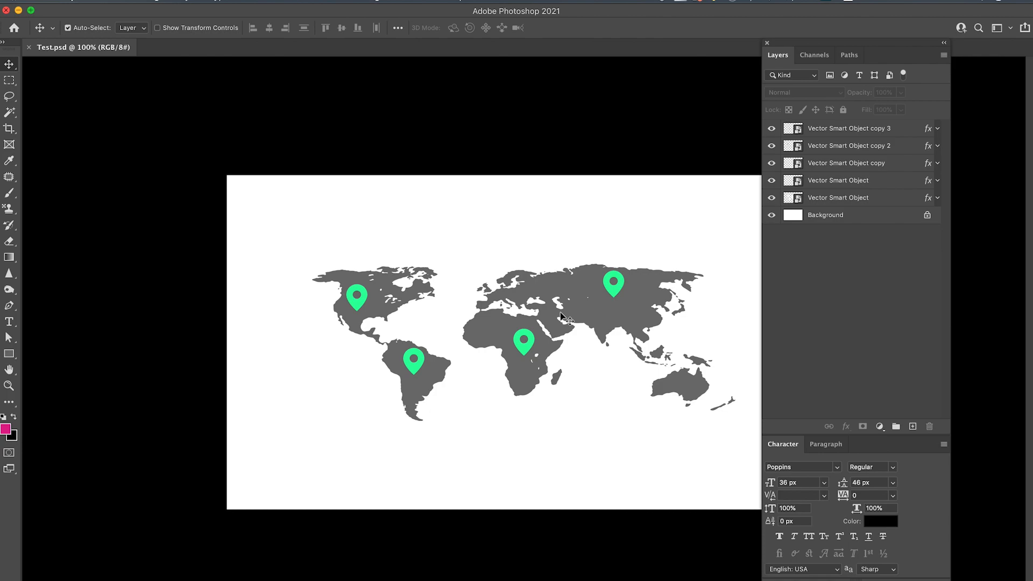
key(ctrl+Right)
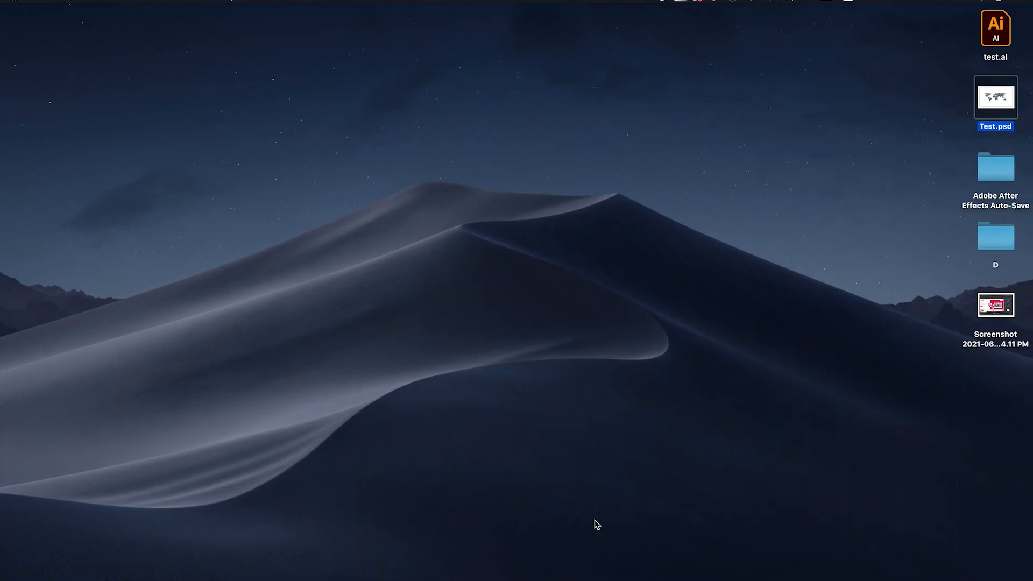
click(846, 580)
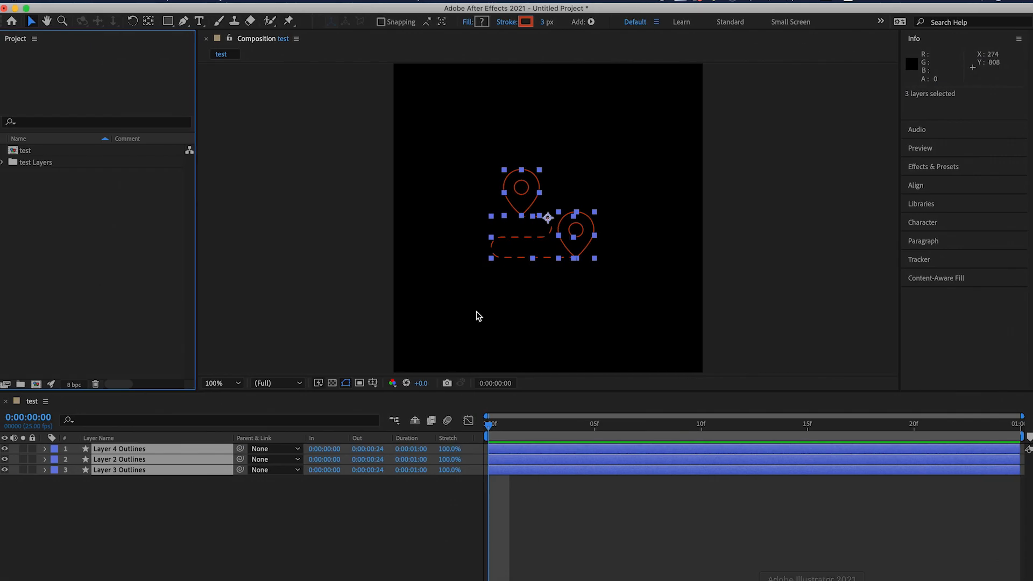
- Import Test.psd from the Desktop as a Composition with Editable Layer Styles
click(74, 249)
click(82, 202)
click(24, 152)
click(47, 226)
click(83, 253)
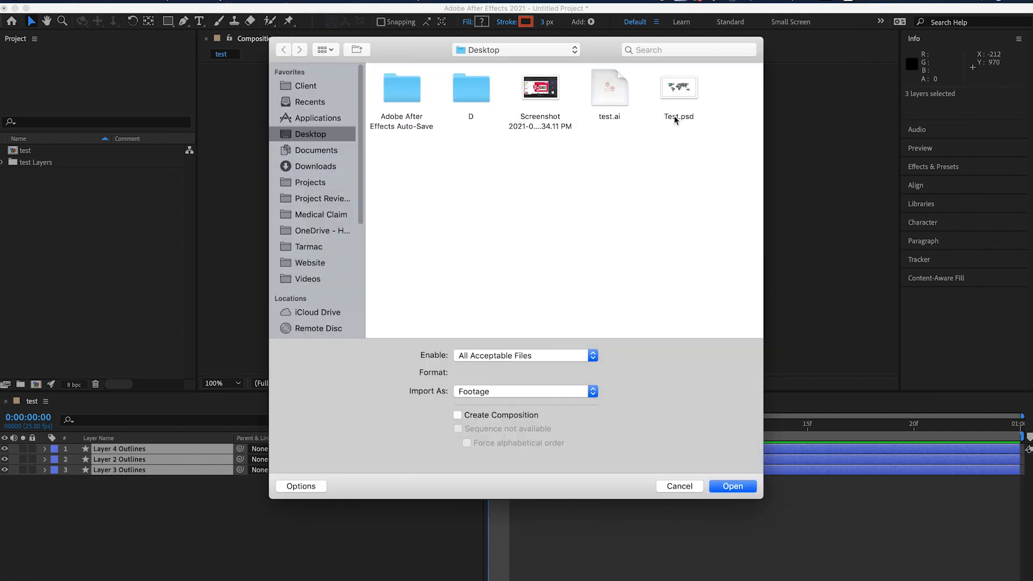
click(681, 94)
double_click(682, 93)
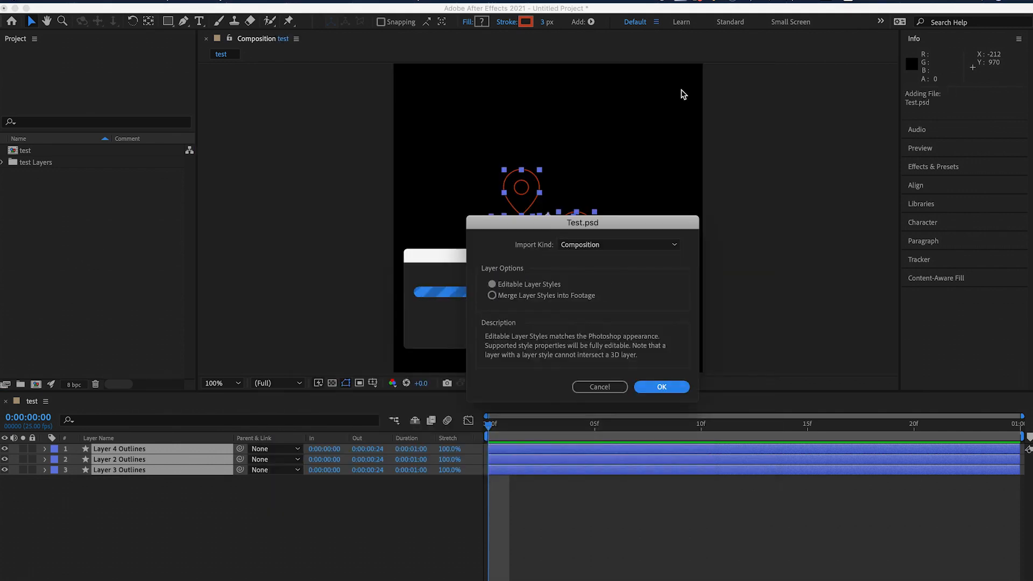
click(602, 246)
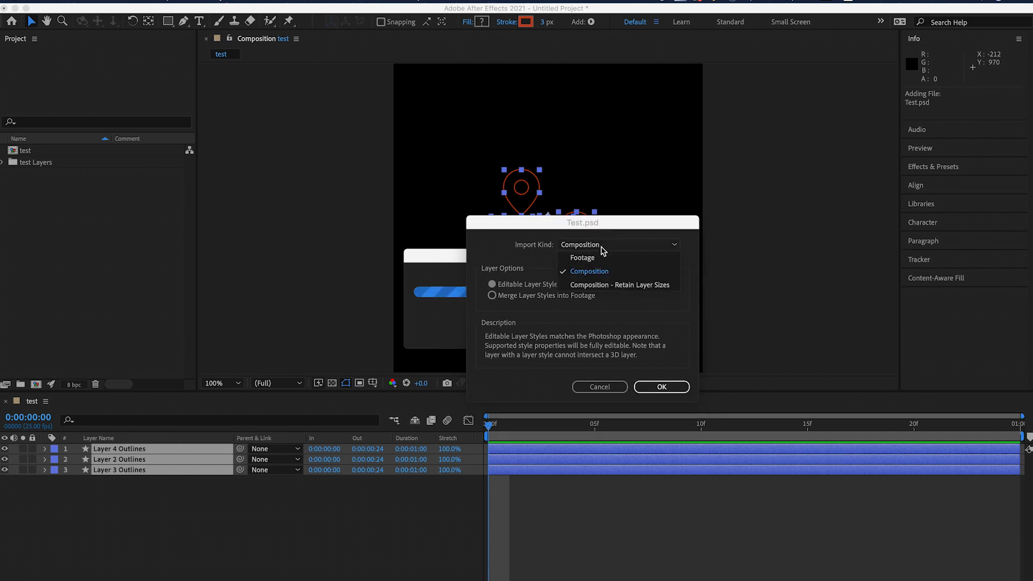
click(601, 271)
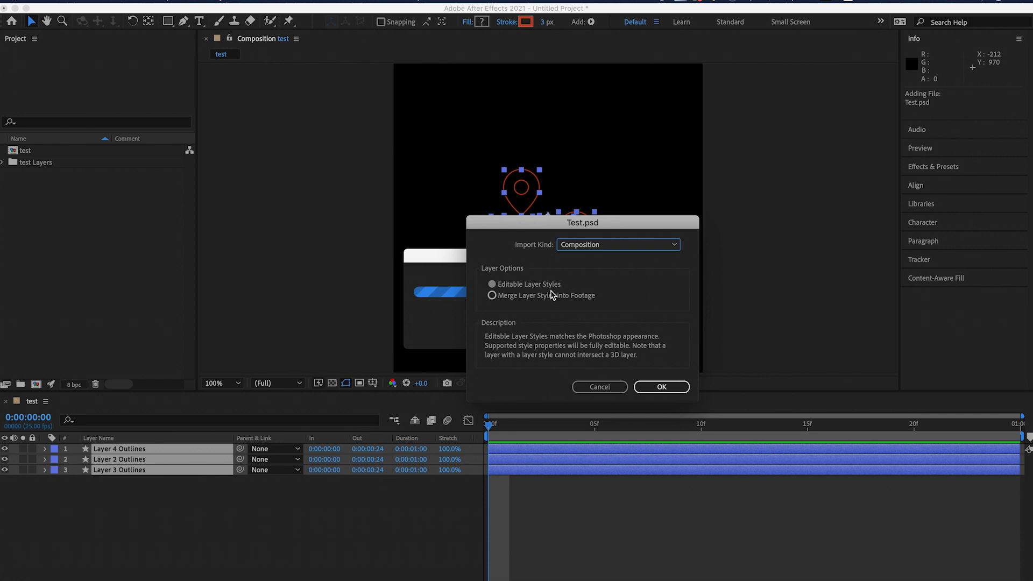
click(664, 388)
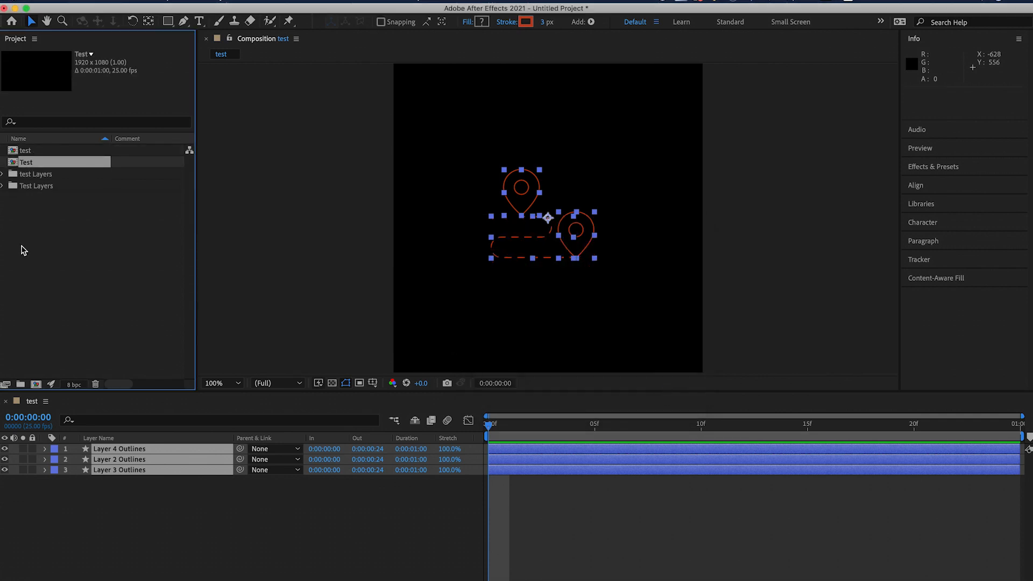
- Locate the imported Test Layers folder in the project and open the Test world map composition
click(26, 187)
click(26, 162)
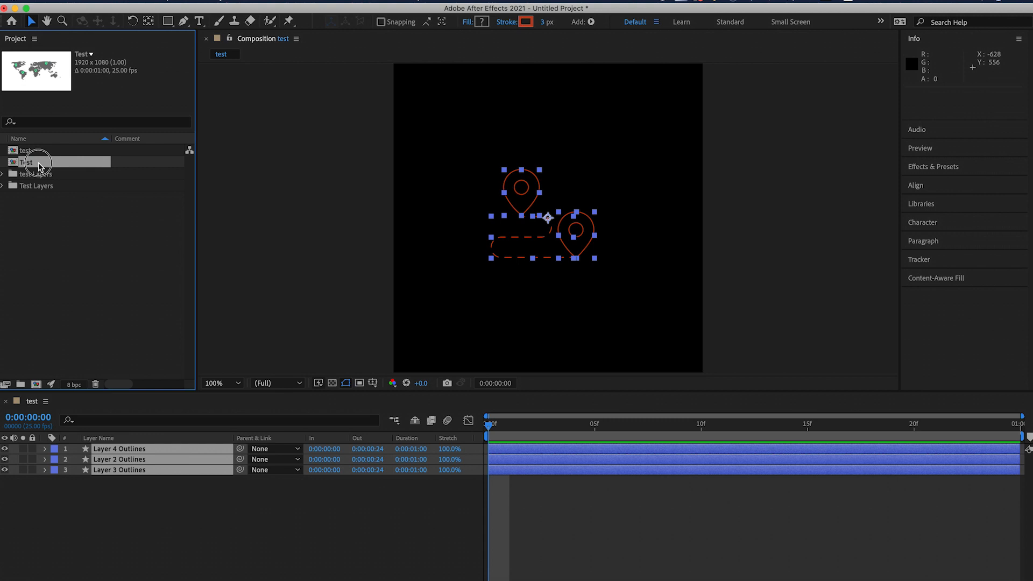
double_click(43, 164)
- Examine the separate pin, map and Background layers of the Test composition, and clear the selection
click(118, 502)
click(120, 471)
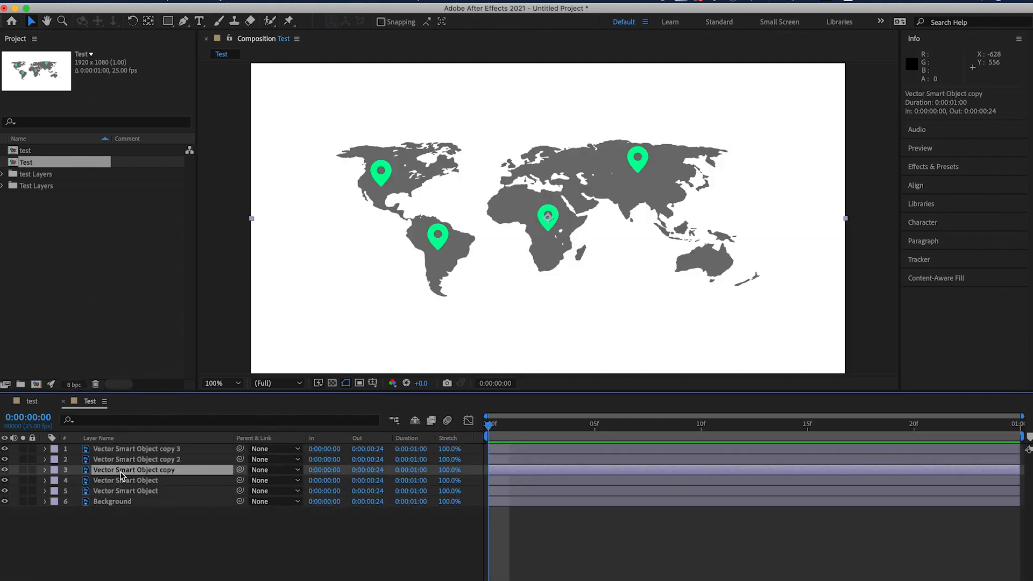
click(118, 451)
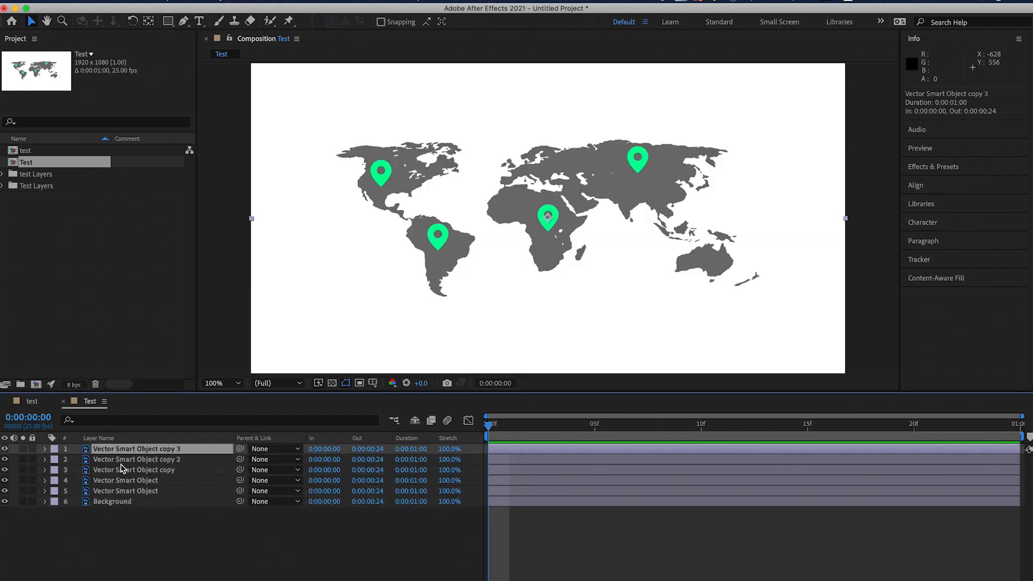
click(515, 462)
click(523, 484)
click(534, 472)
click(534, 460)
click(534, 450)
click(529, 491)
click(530, 502)
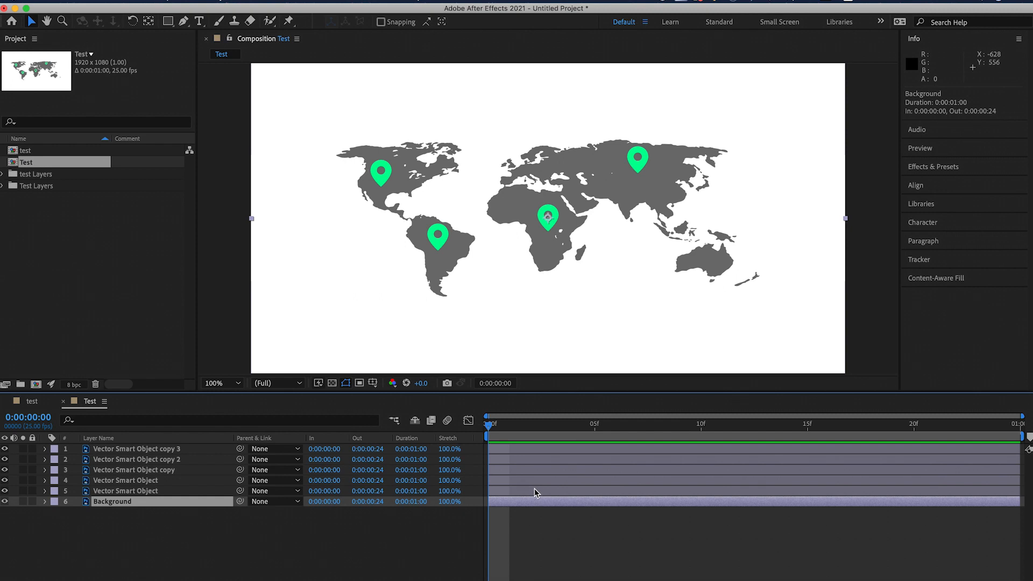
click(113, 450)
click(115, 482)
click(121, 517)
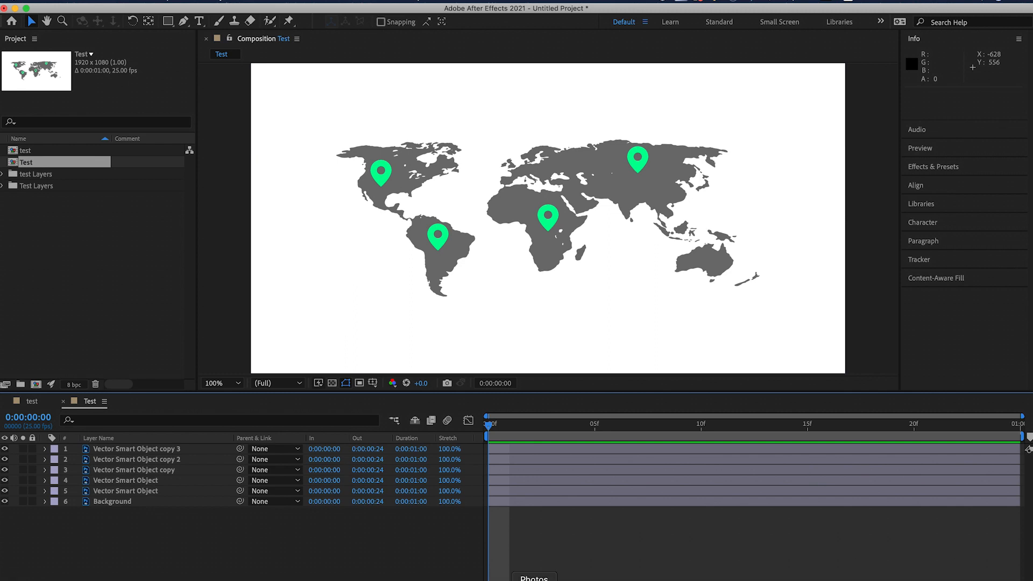
- Switch to Illustrator, select the whole map-pin artwork in test.ai to examine it, and clear the selection
click(812, 580)
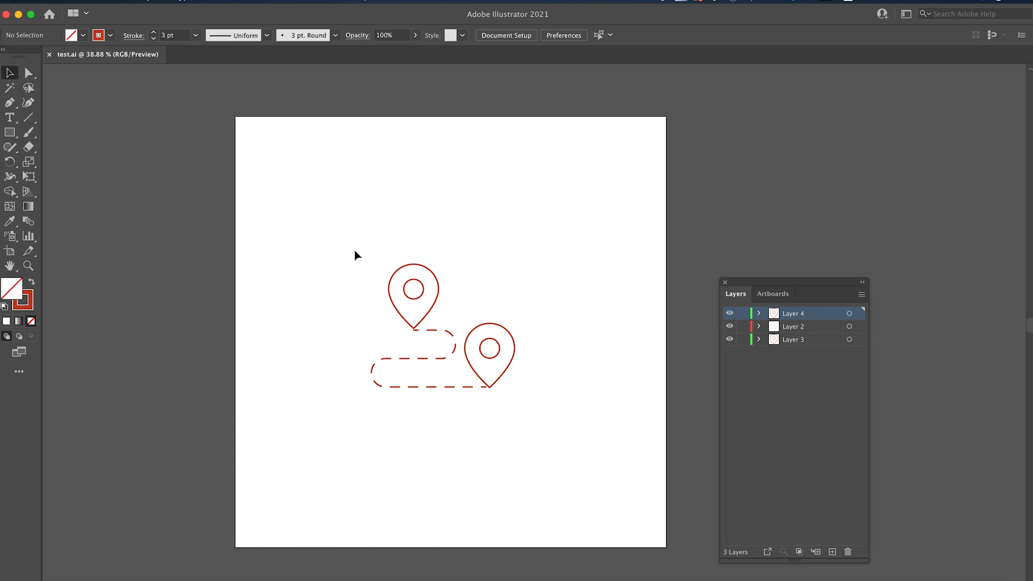
drag(275, 203, 563, 416)
click(486, 409)
drag(487, 406, 269, 207)
click(560, 468)
click(299, 221)
- Try moving the dashed route and the upper map pin separately, undoing each move
click(804, 326)
drag(430, 331, 382, 371)
key(super+z)
drag(441, 297, 366, 245)
key(super+z)
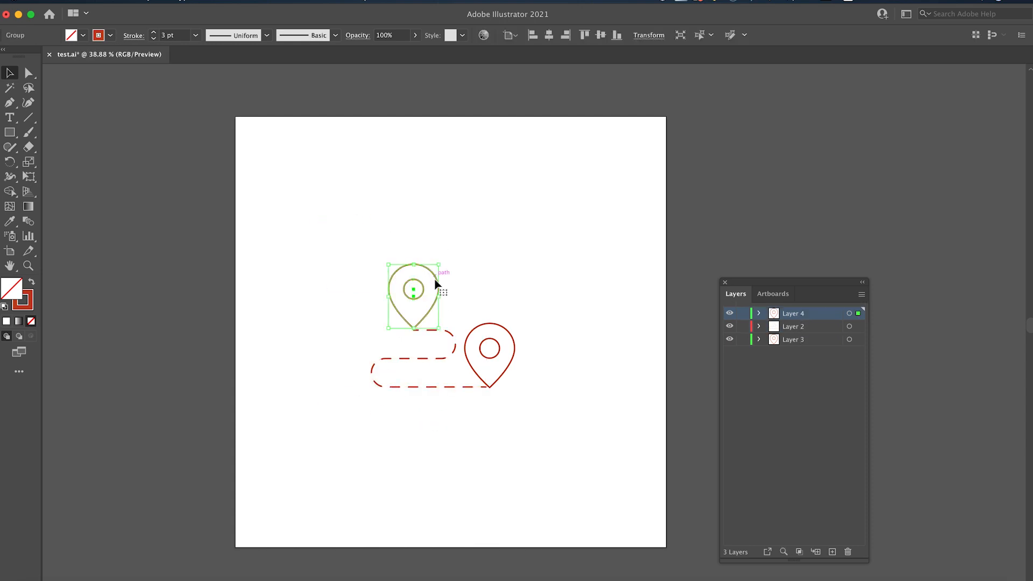
click(480, 329)
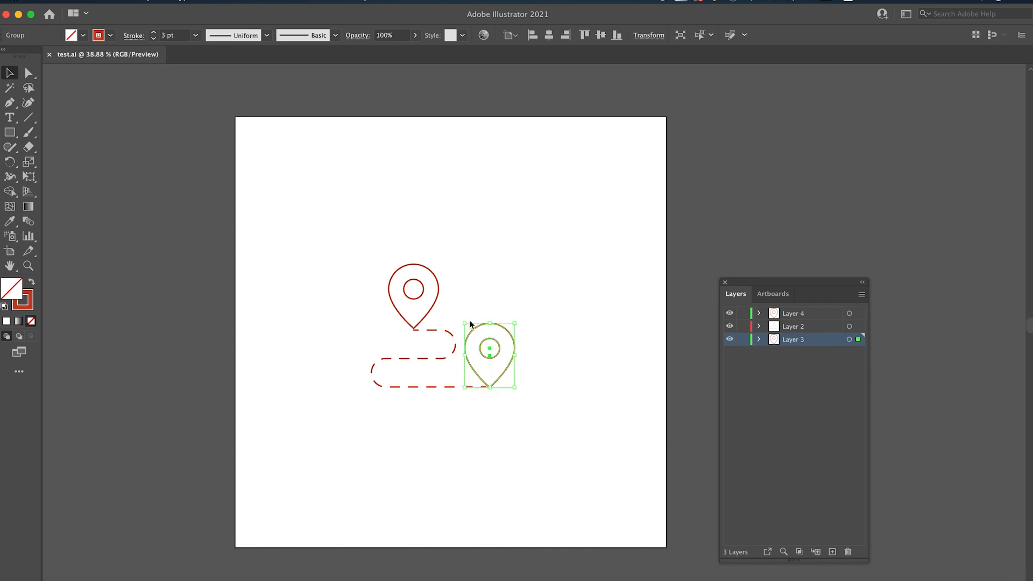
drag(454, 341, 365, 421)
key(super+z)
- Select individual pieces of the artwork to check their layers, and select both pins and the dashed route together
click(435, 303)
click(441, 354)
click(455, 344)
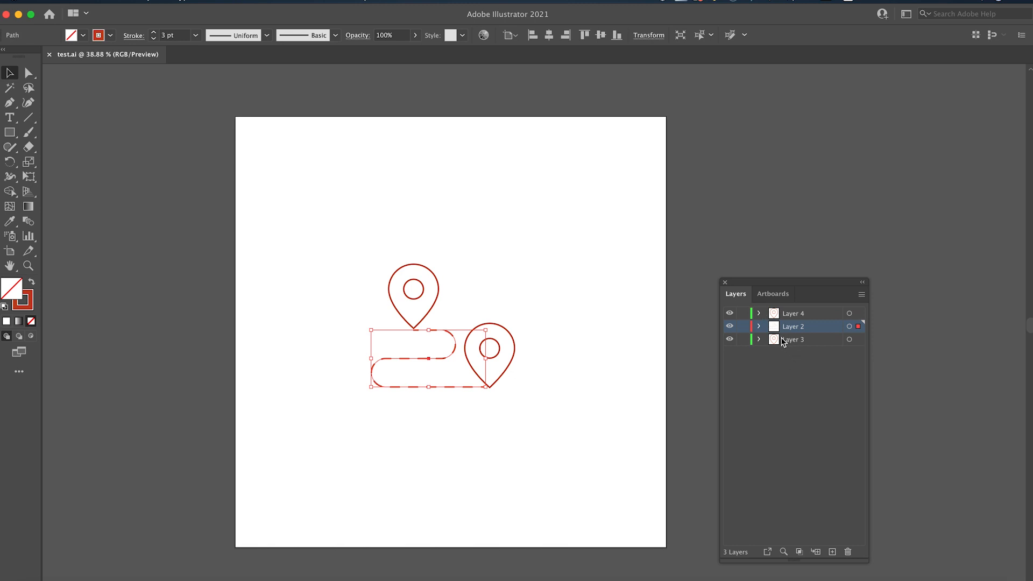
drag(364, 242, 516, 413)
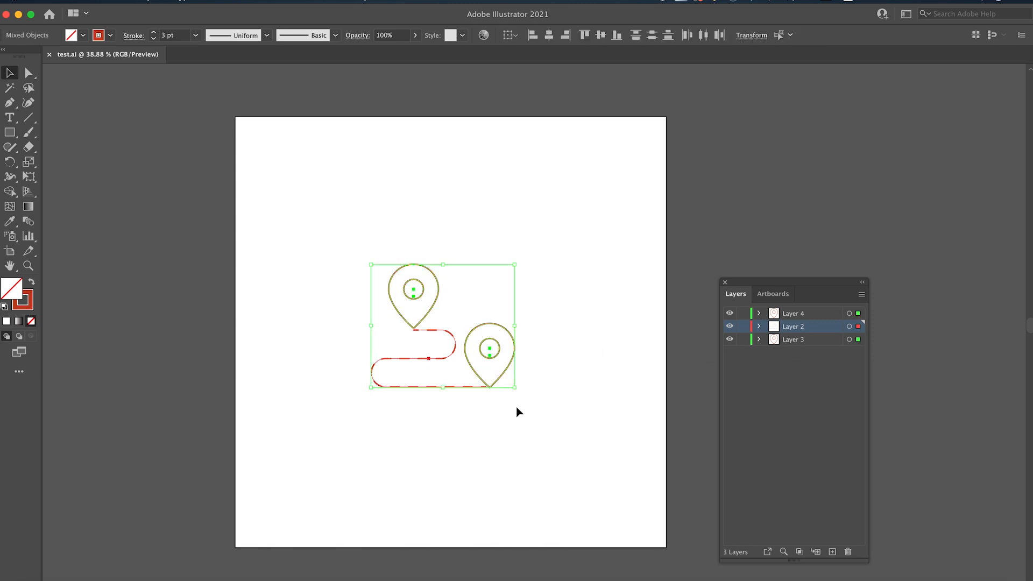